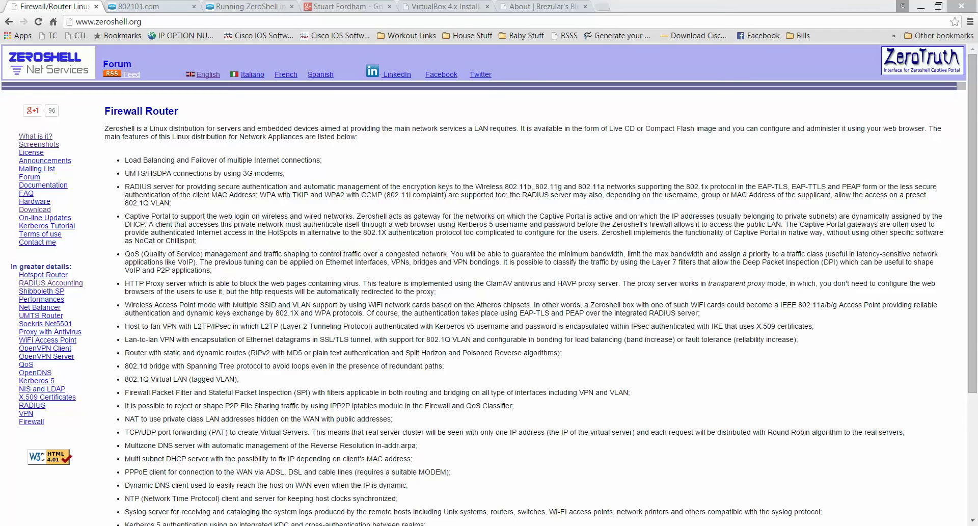
Step: Show the taskbar window previews while the zeroshell.org Firewall Router page is open in Chrome
mouse_move(309, 525)
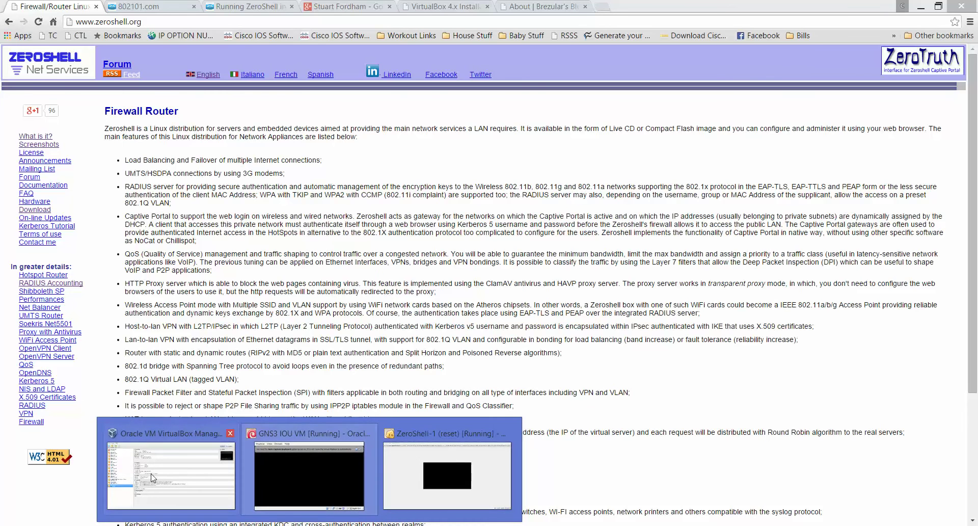
click(182, 469)
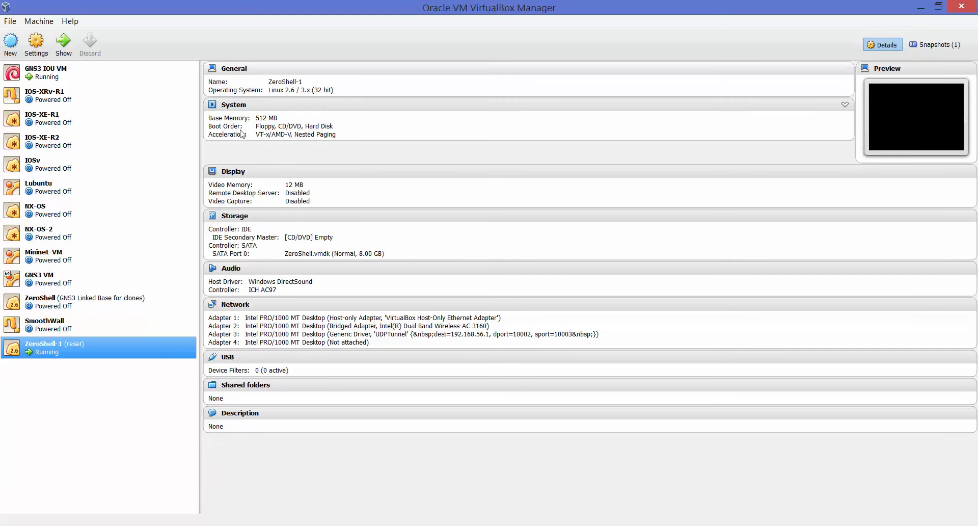
click(11, 43)
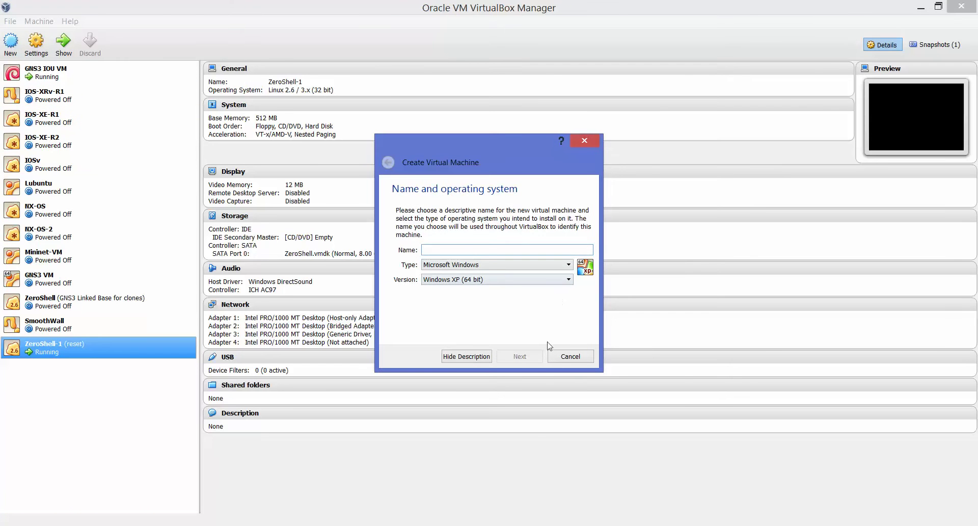
click(570, 356)
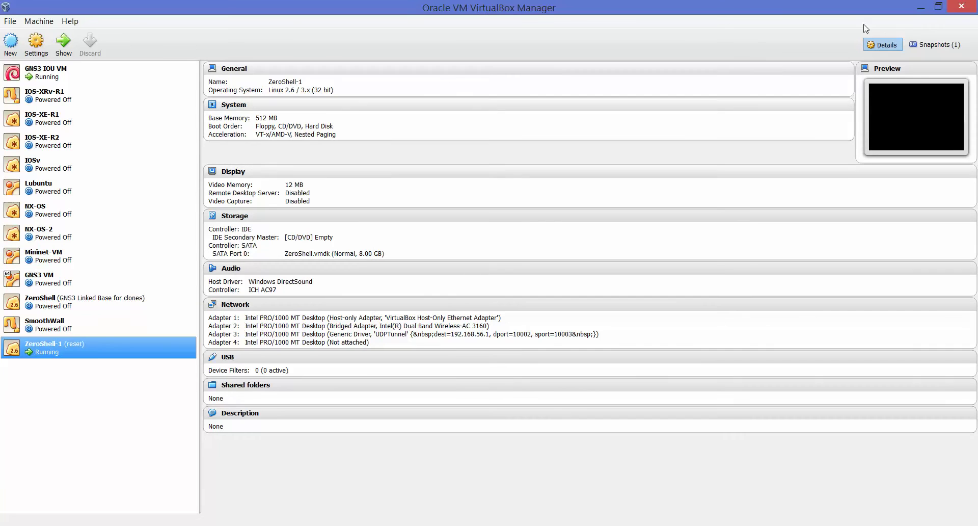
click(921, 8)
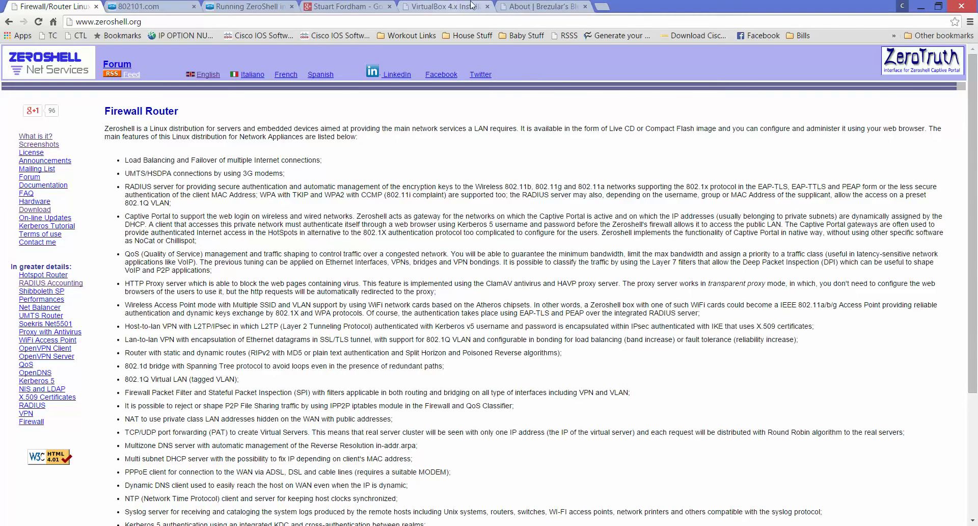
Step: Move from the VirtualBox 4.x Install tab to the About | Brezular's Blog tab and scroll through it
click(526, 7)
click(442, 7)
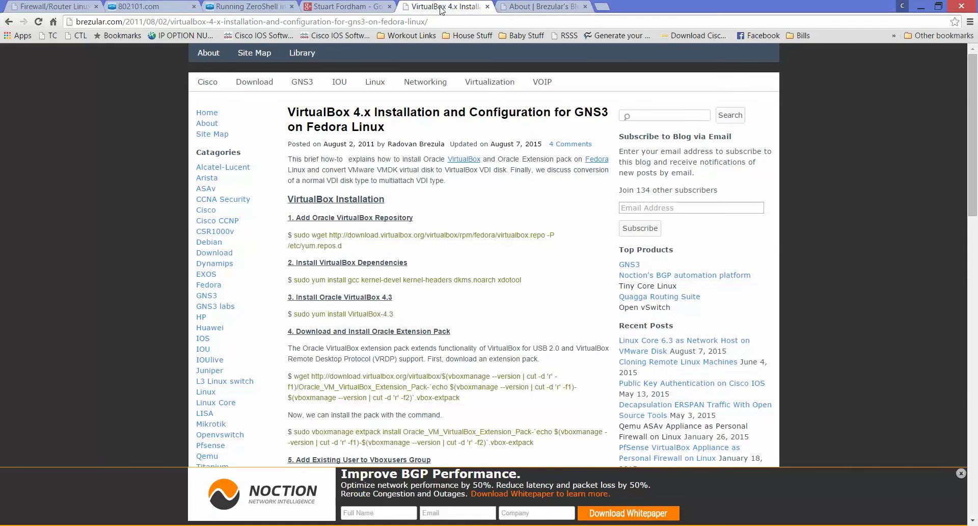
click(530, 10)
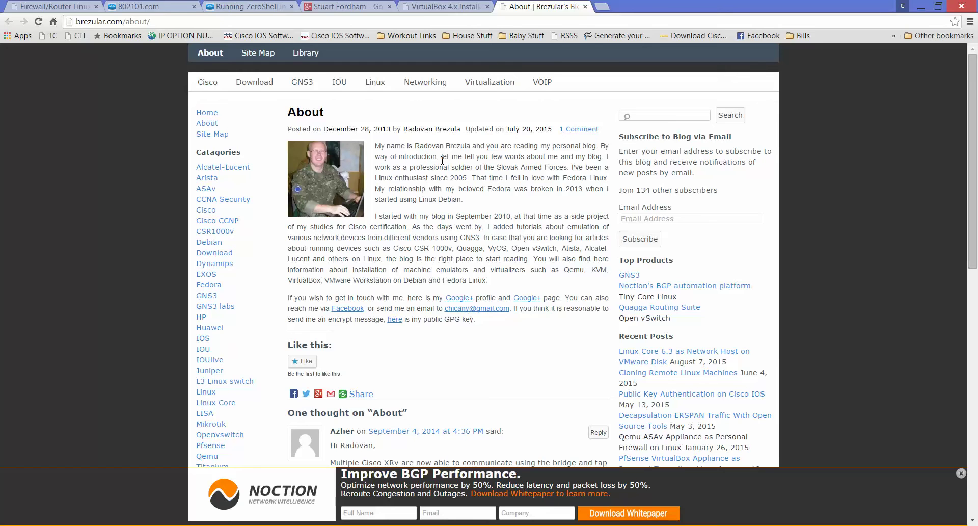
scroll(93, 189, down, 2)
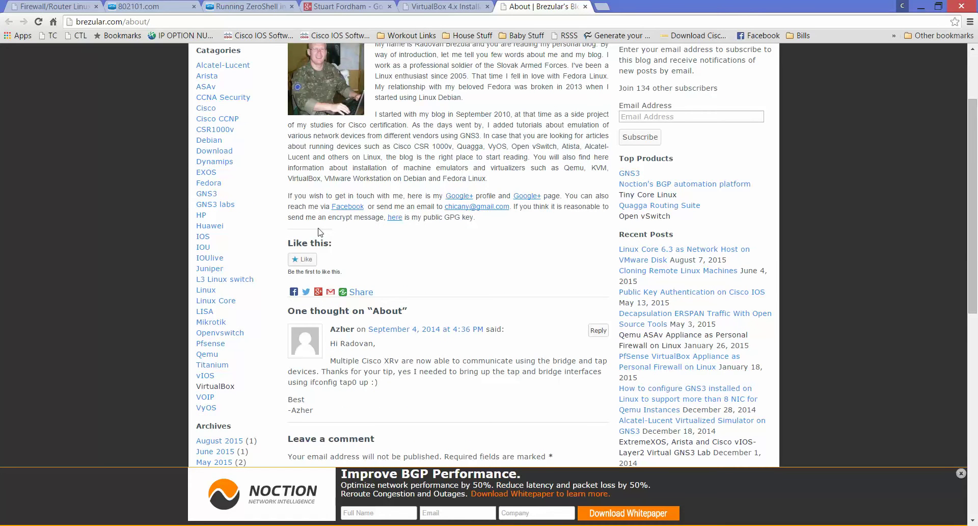
scroll(320, 232, up, 2)
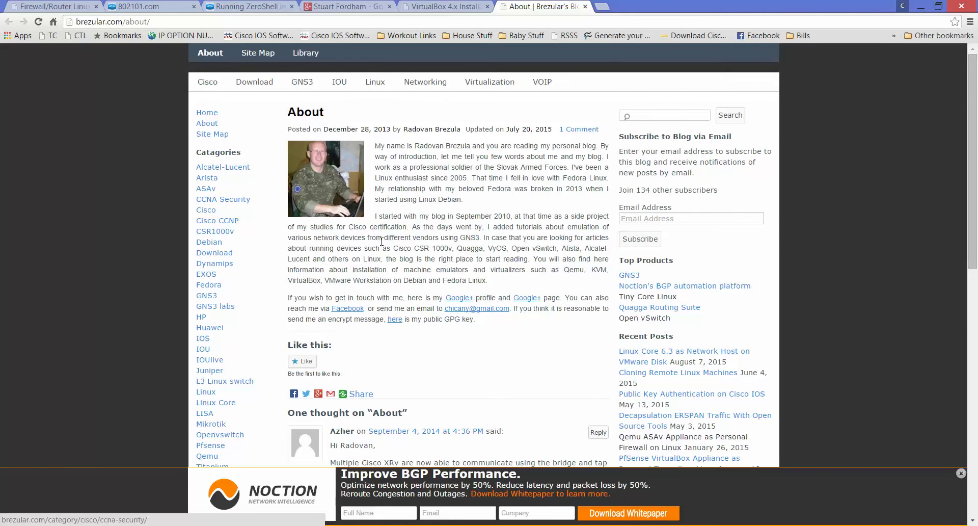
scroll(382, 241, down, 2)
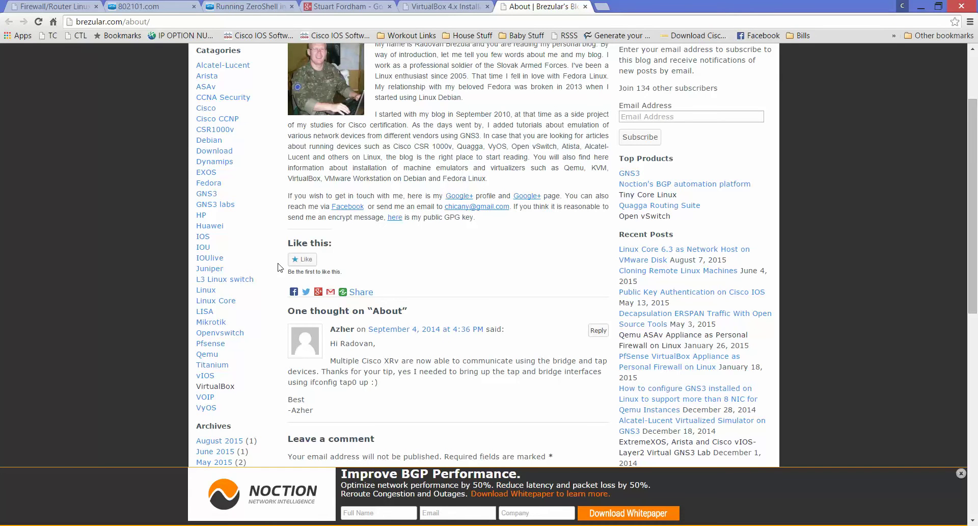
scroll(395, 248, up, 2)
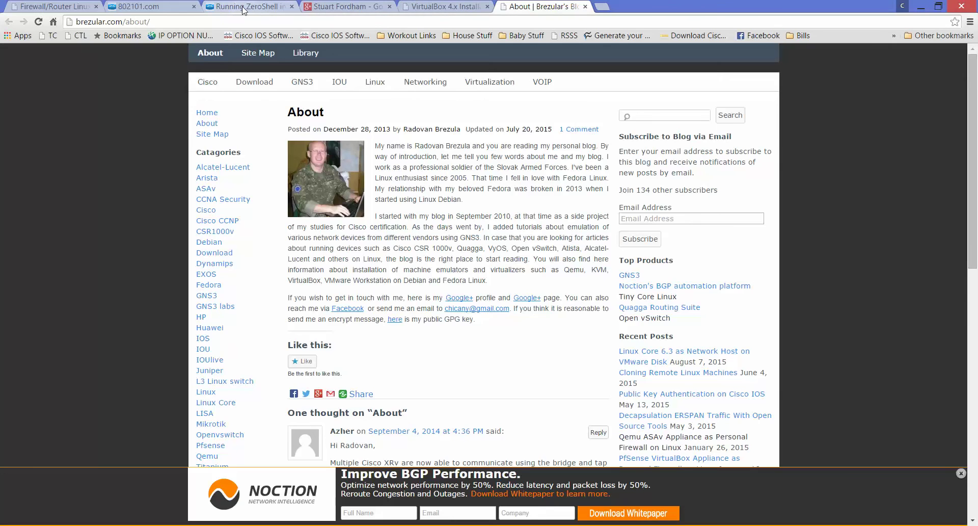
Step: Read through the Running ZeroShell in UNetLab article on 802101.com
click(140, 6)
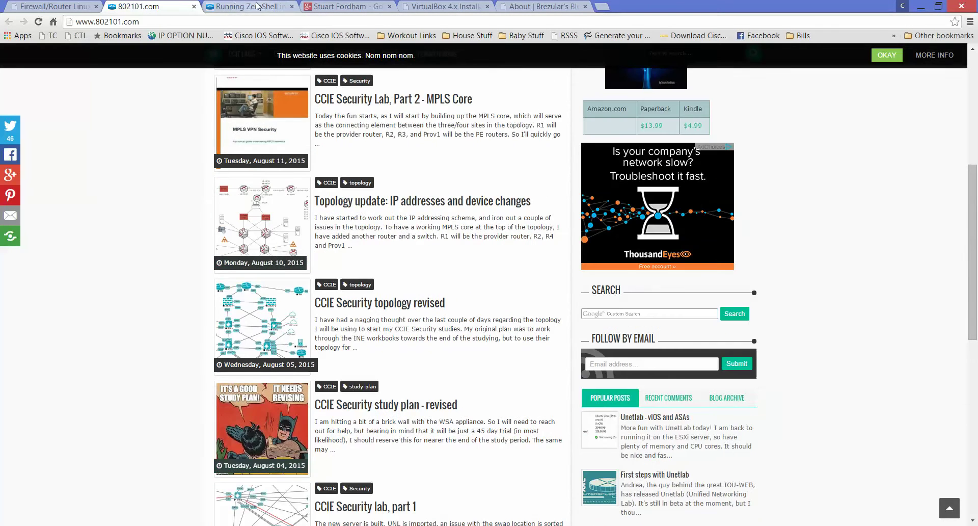
click(257, 6)
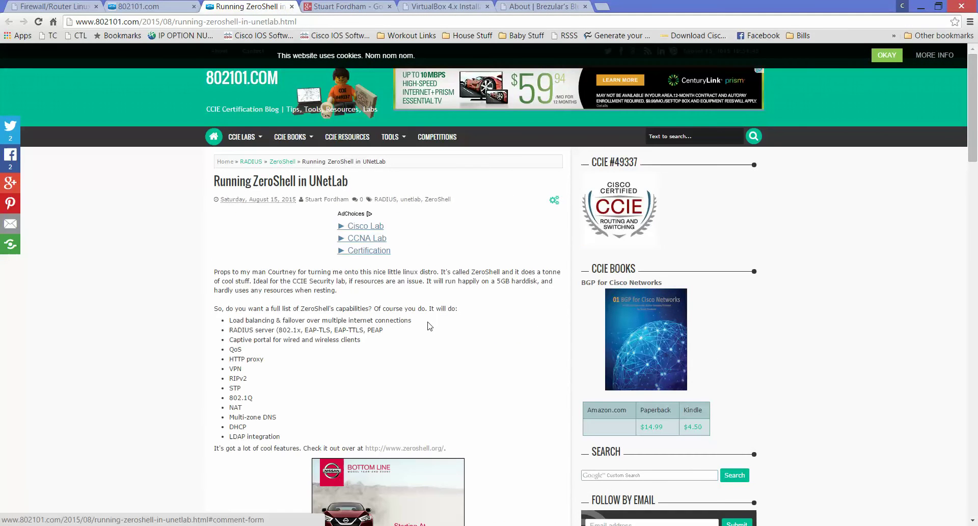
scroll(429, 326, down, 1)
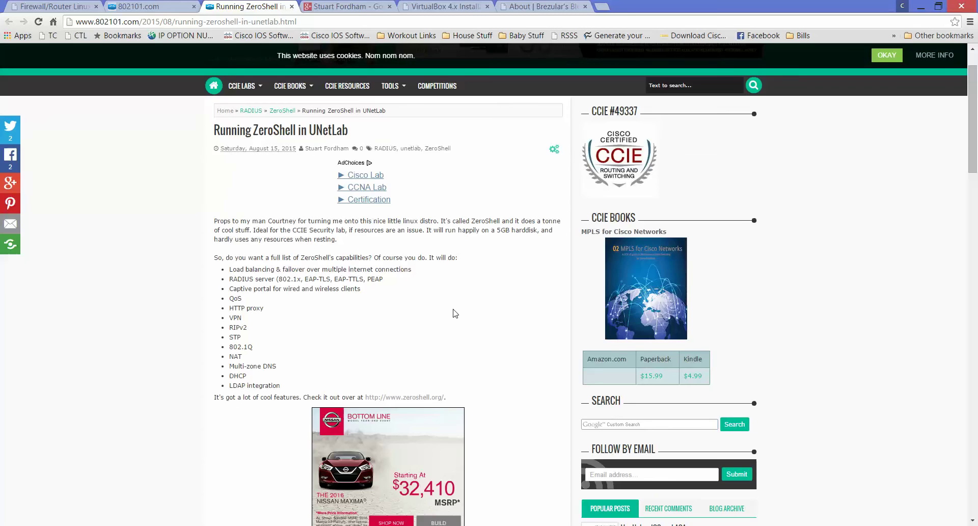
scroll(455, 313, up, 1)
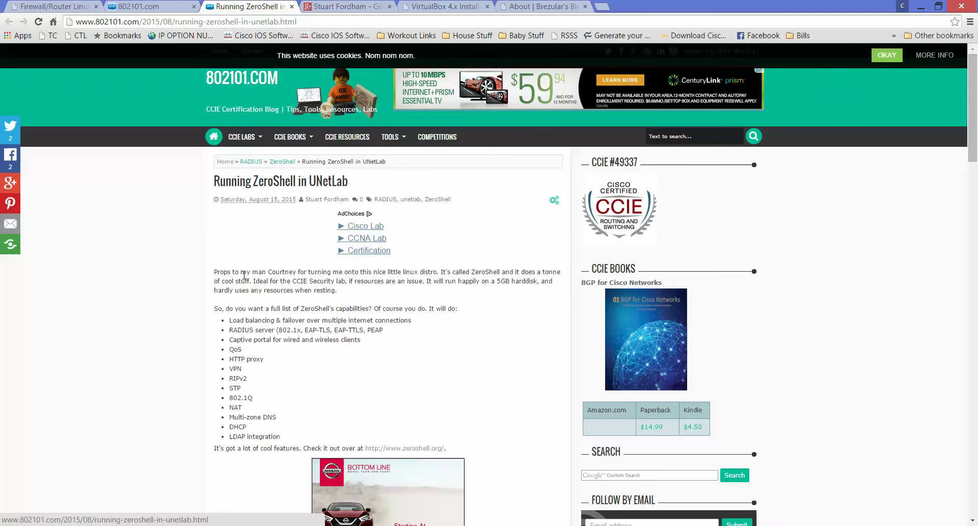
scroll(273, 334, down, 10)
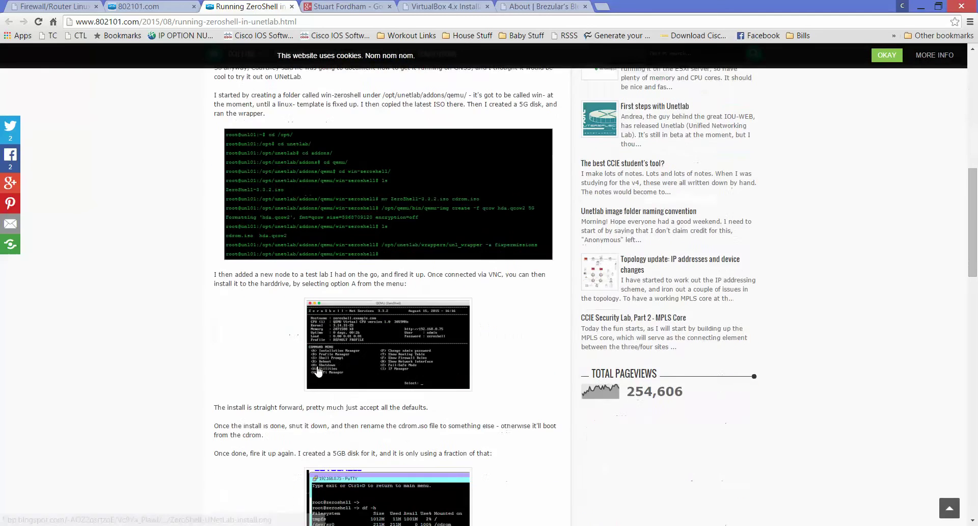
scroll(317, 371, down, 5)
scroll(318, 371, up, 5)
Step: Return to the 802101.com home page and scroll through its posts
key(ctrl+shift+Tab)
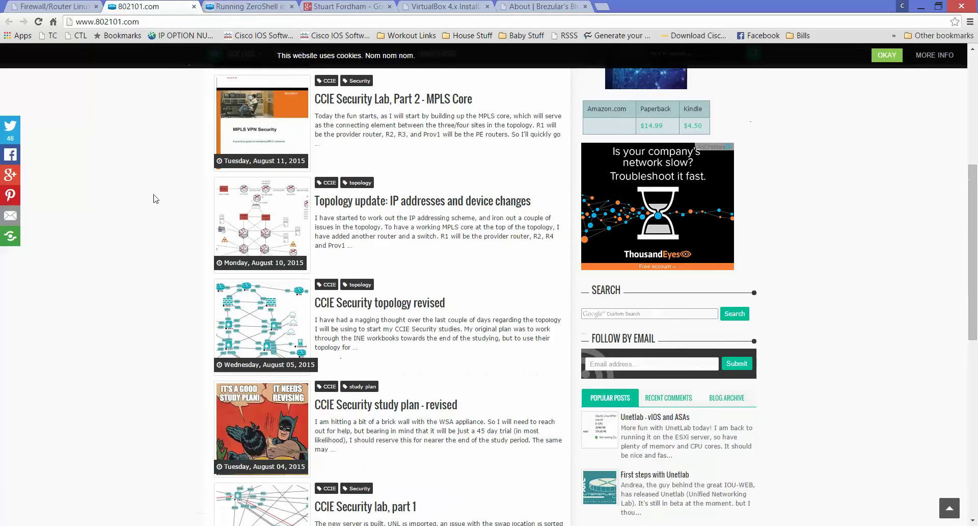
scroll(213, 322, up, 6)
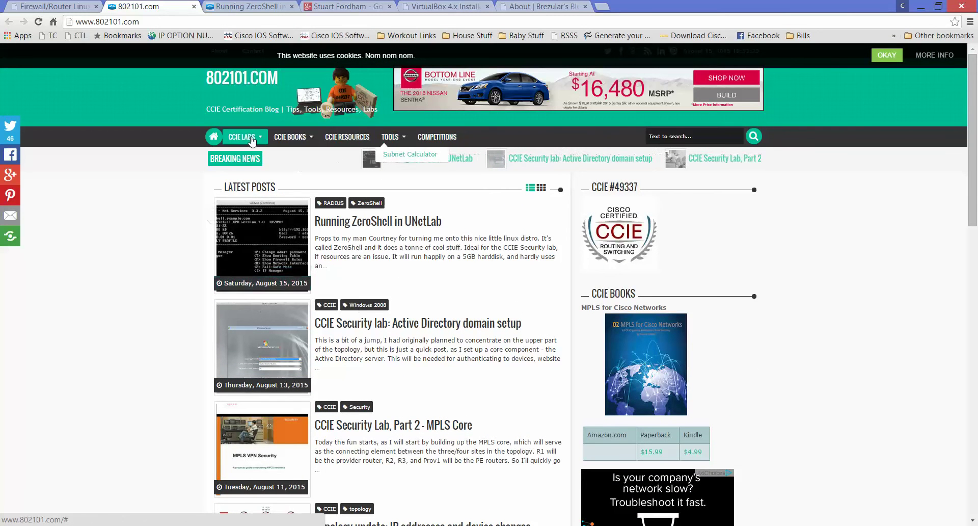
mouse_move(292, 139)
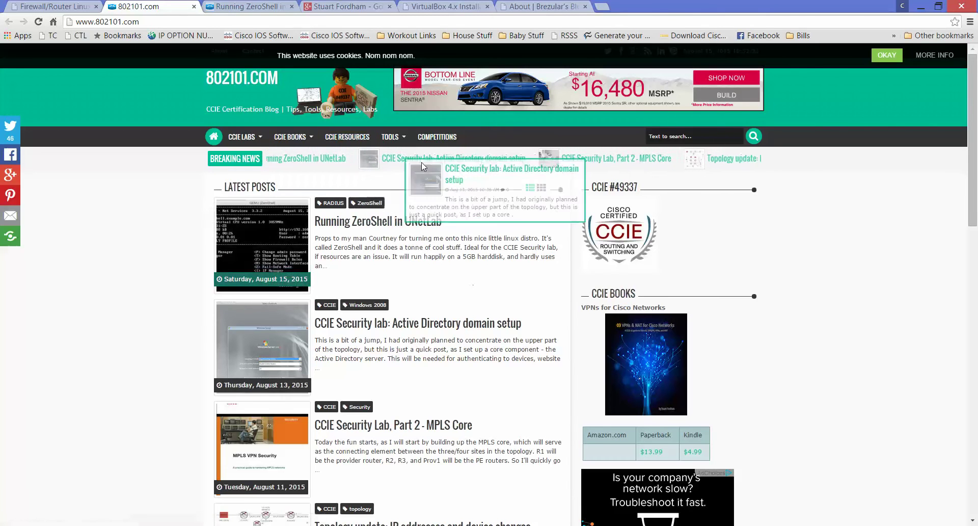
scroll(444, 356, down, 4)
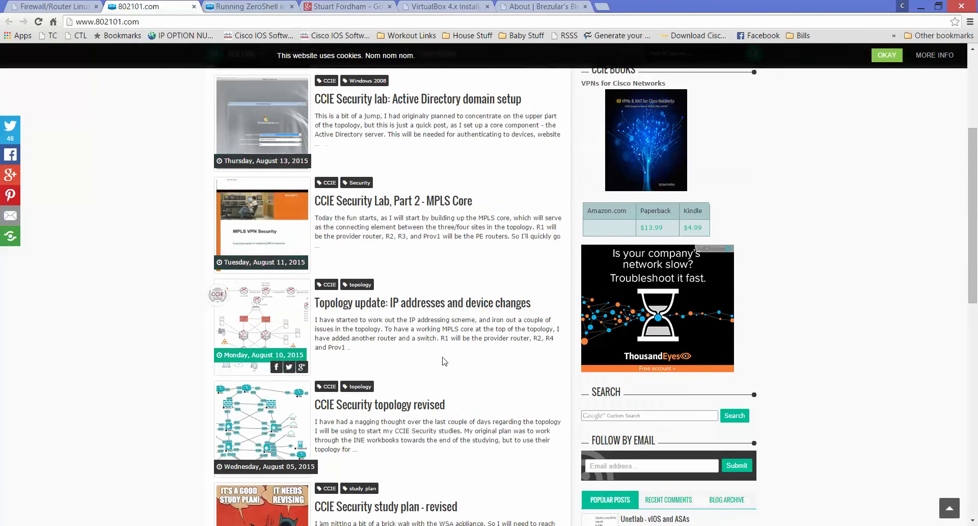
scroll(444, 360, down, 2)
scroll(444, 361, down, 1)
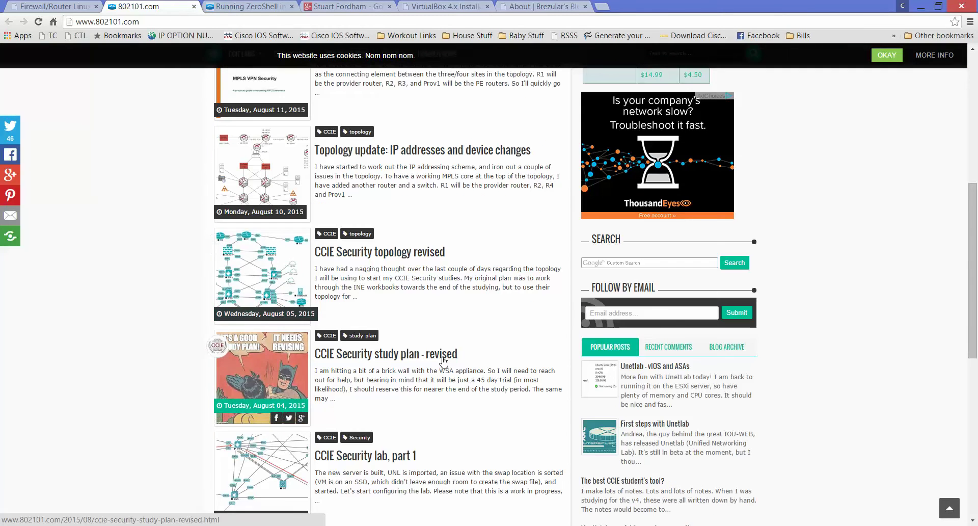
scroll(467, 382, down, 5)
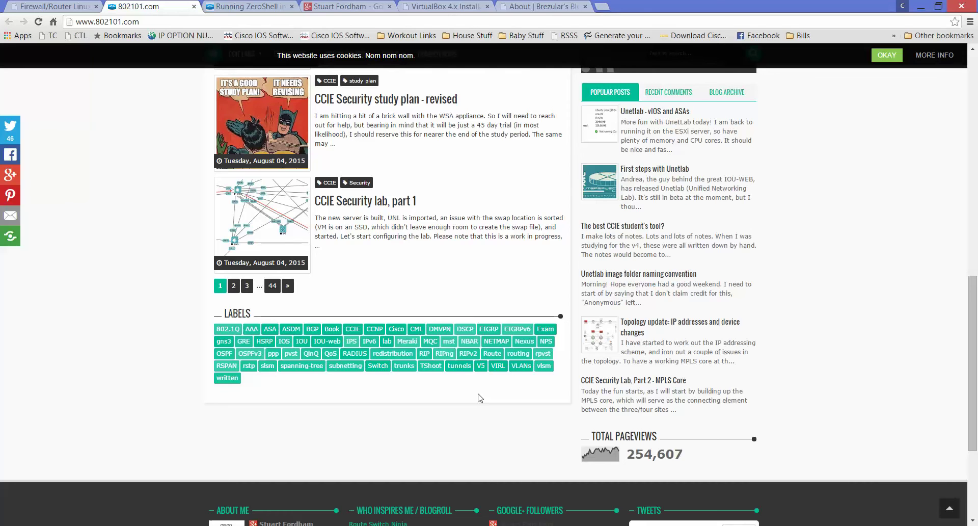
scroll(479, 398, up, 9)
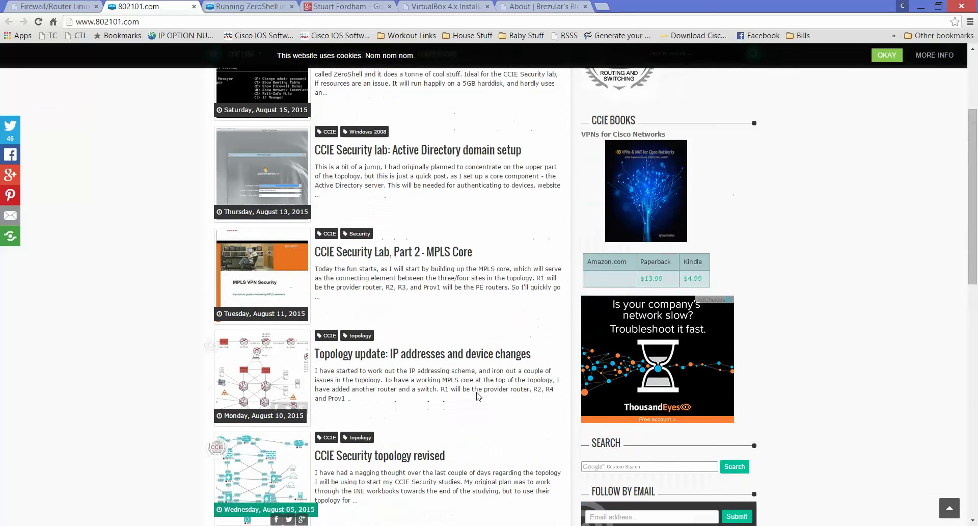
scroll(479, 398, up, 3)
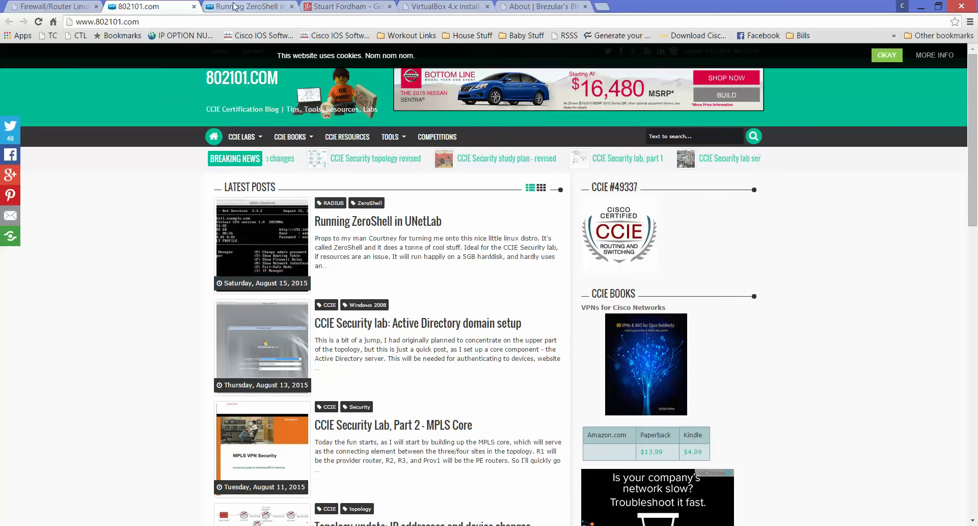
Step: Revisit the About and article tabs, ending on the author's Google+ Posts page
click(552, 8)
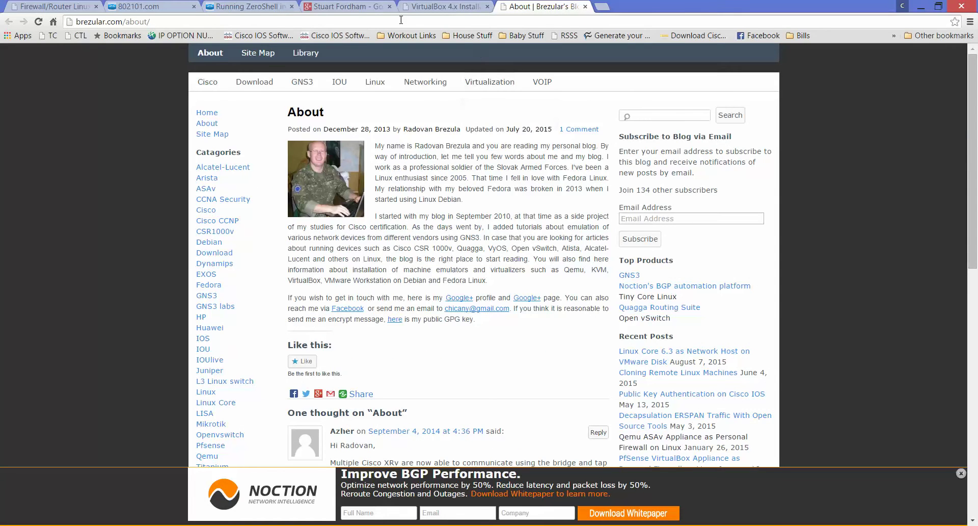
click(359, 7)
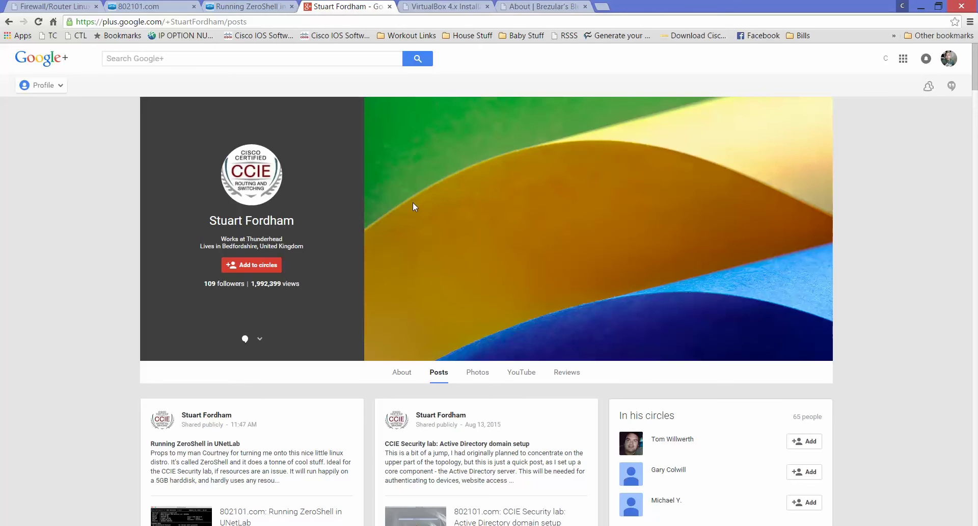
click(254, 7)
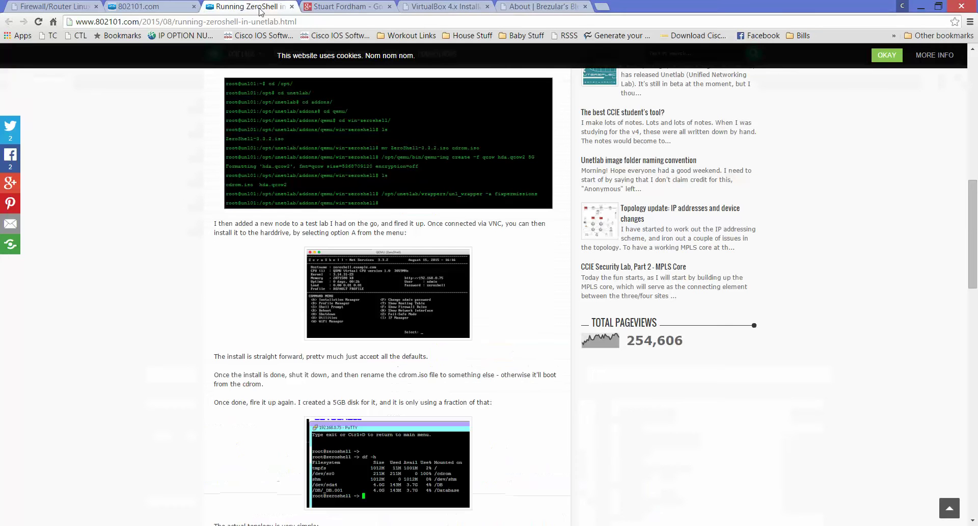
scroll(553, 336, up, 4)
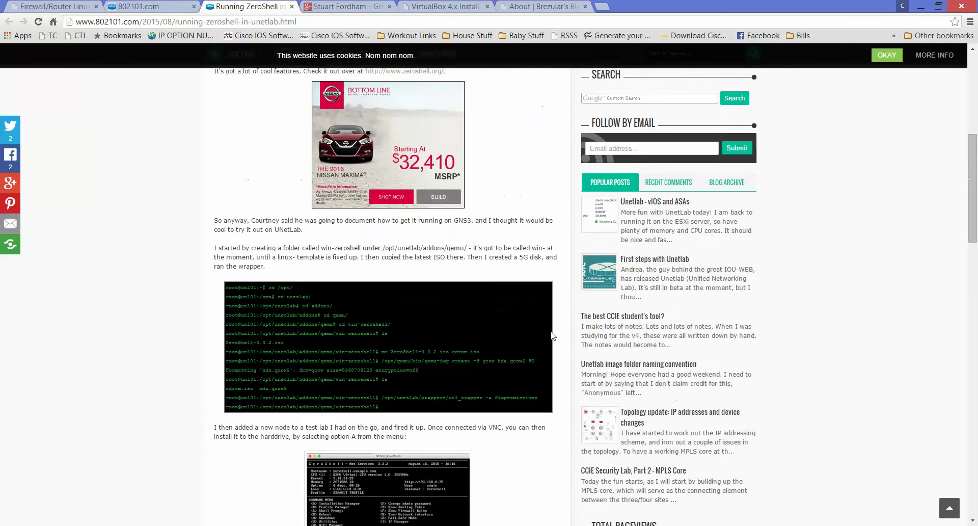
scroll(553, 336, up, 7)
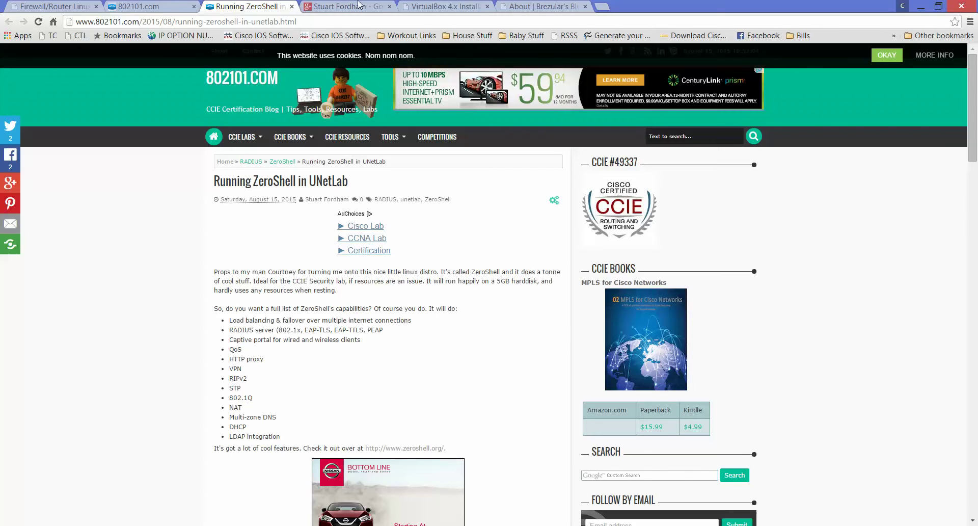
click(336, 7)
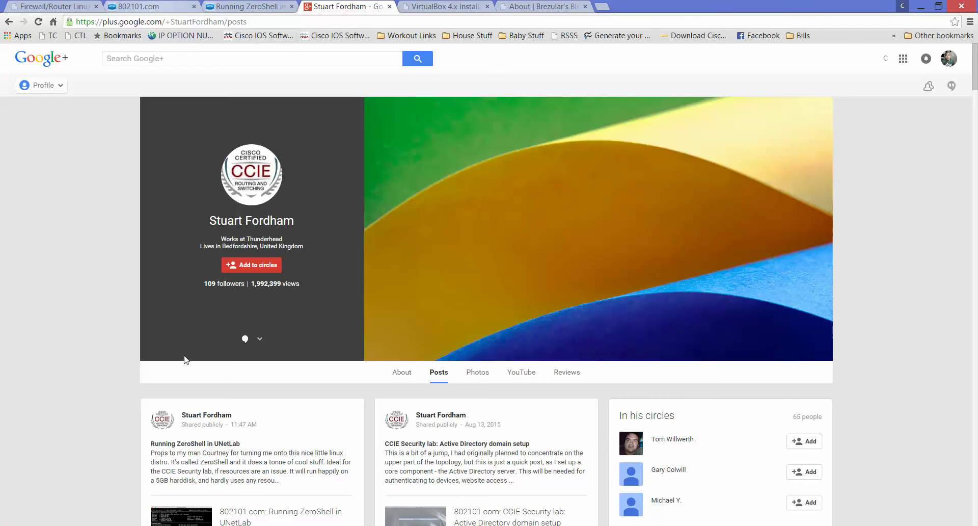
Step: Bring the GNS3 ZeroShell-Lab window forward and move ZeroShell-1 up and to the left
mouse_move(285, 524)
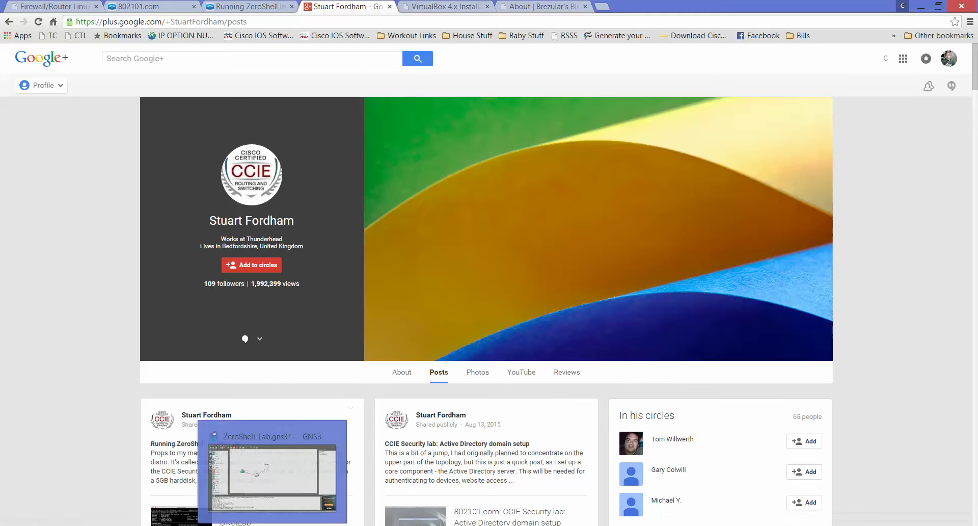
click(293, 508)
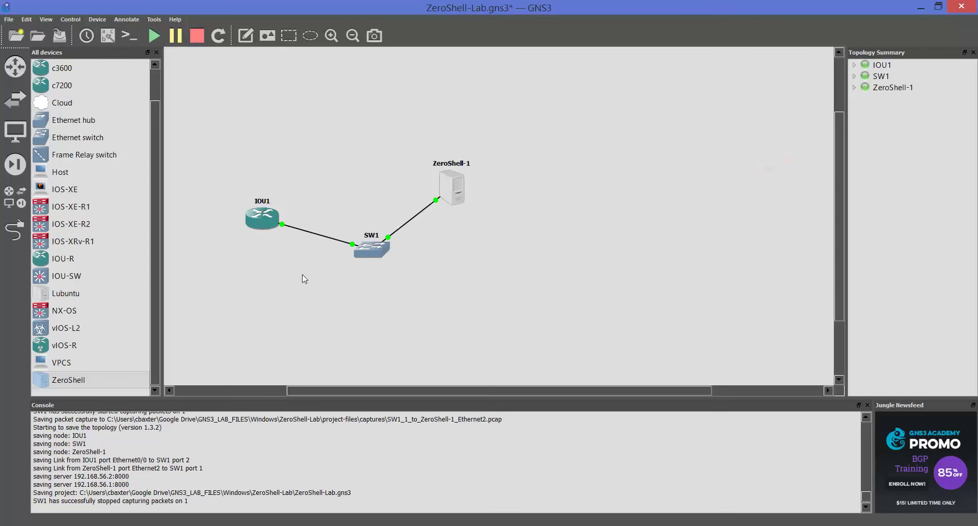
drag(452, 182, 434, 160)
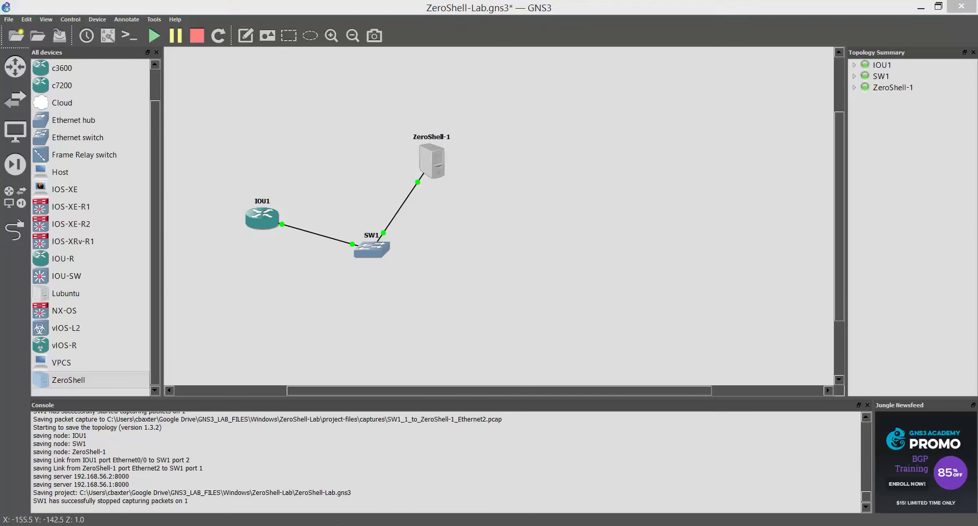
Step: Check PuTTY's recent sessions and ZeroShell-1's node options without choosing anything, then view its tooltip
mouse_move(334, 522)
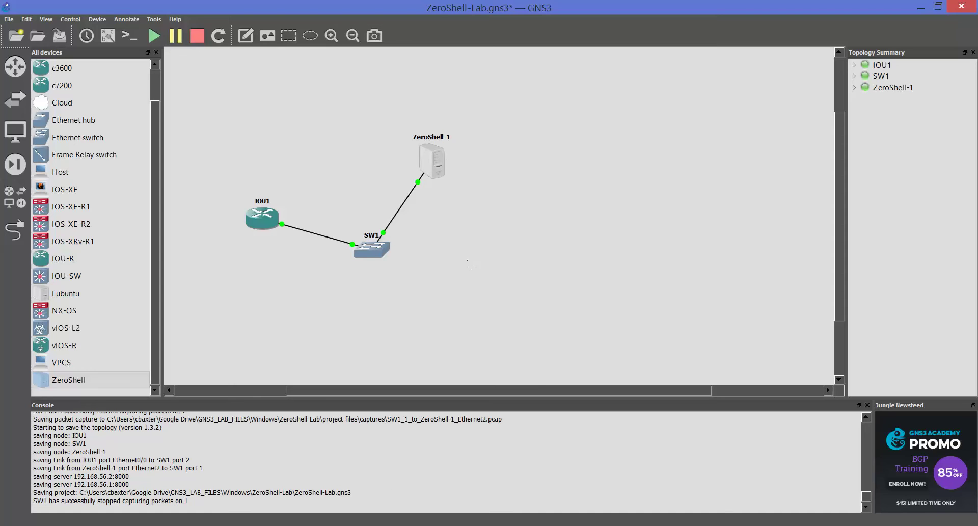
right_click(458, 525)
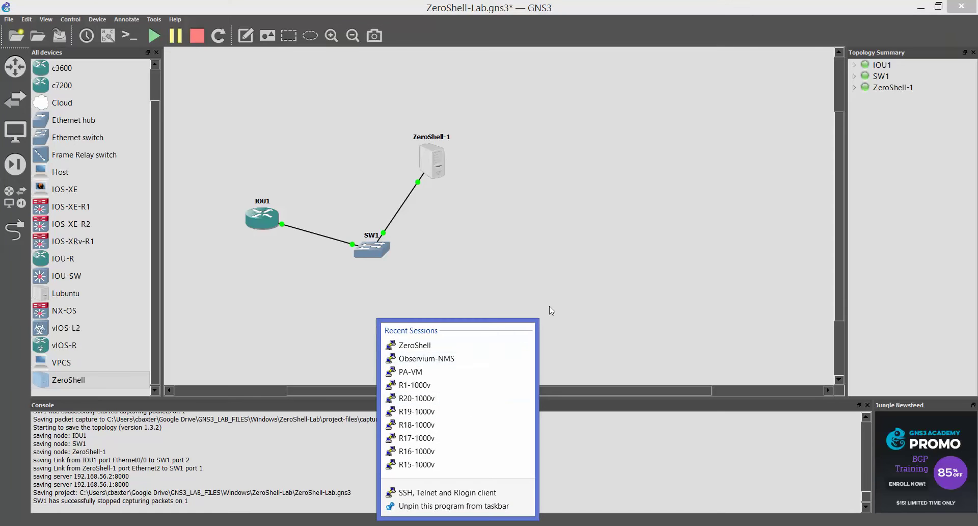
click(567, 305)
right_click(441, 161)
click(545, 147)
mouse_move(432, 163)
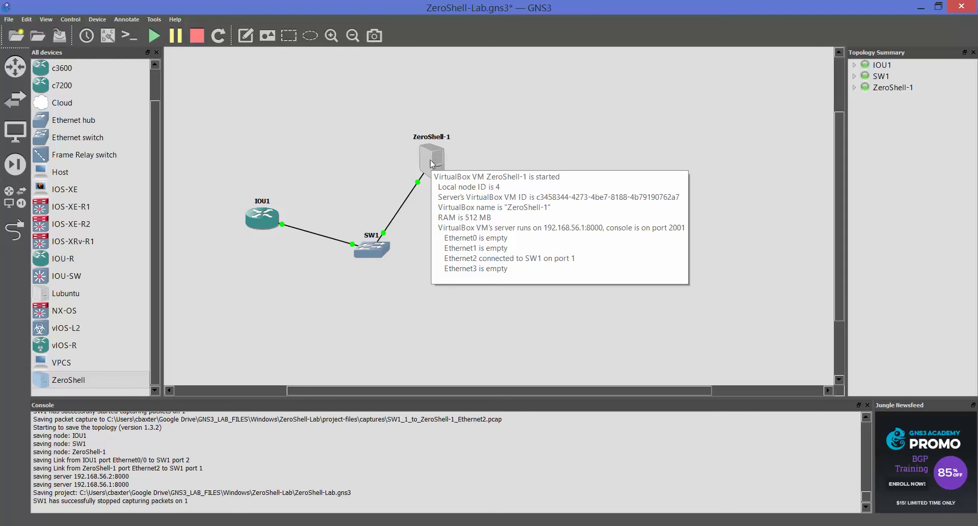
Step: View ZeroShell-1's Ethernet0–3 ports with the link tool, cancel, then show PuTTY's recent sessions
click(15, 230)
click(432, 159)
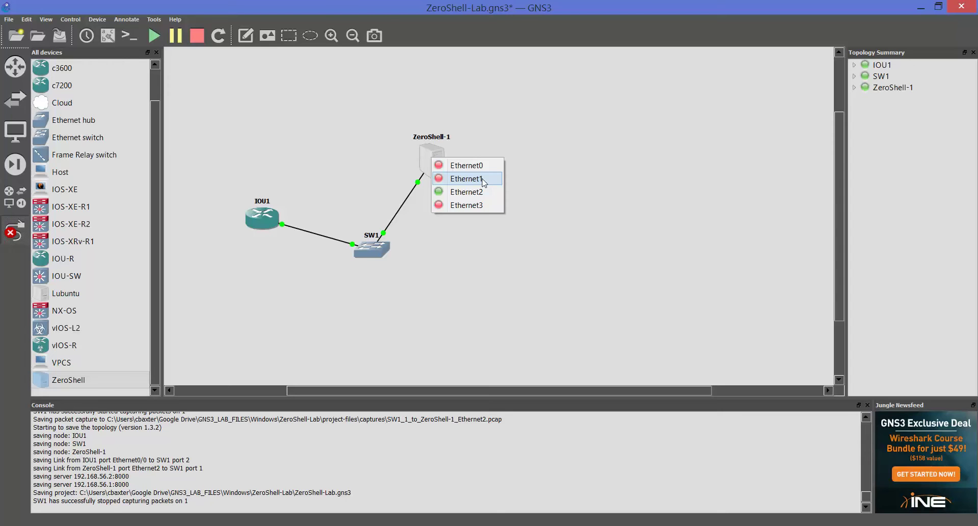
click(130, 484)
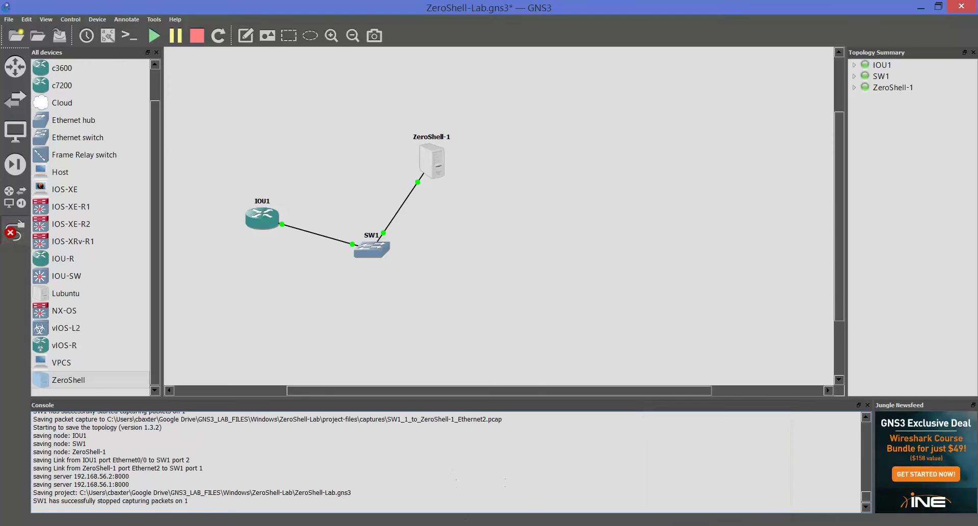
right_click(457, 525)
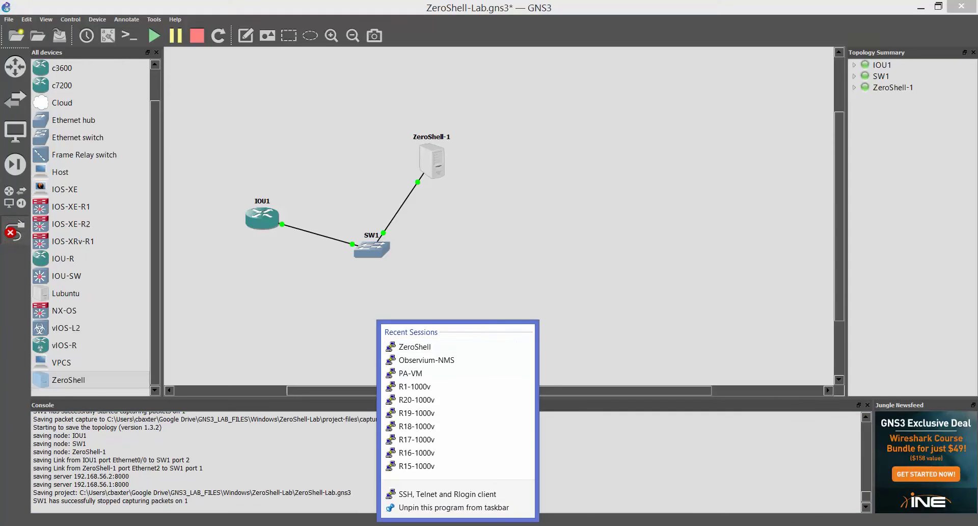
Step: Connect to the saved ZeroShell PuTTY session, log in as admin, and maximize the window
click(474, 350)
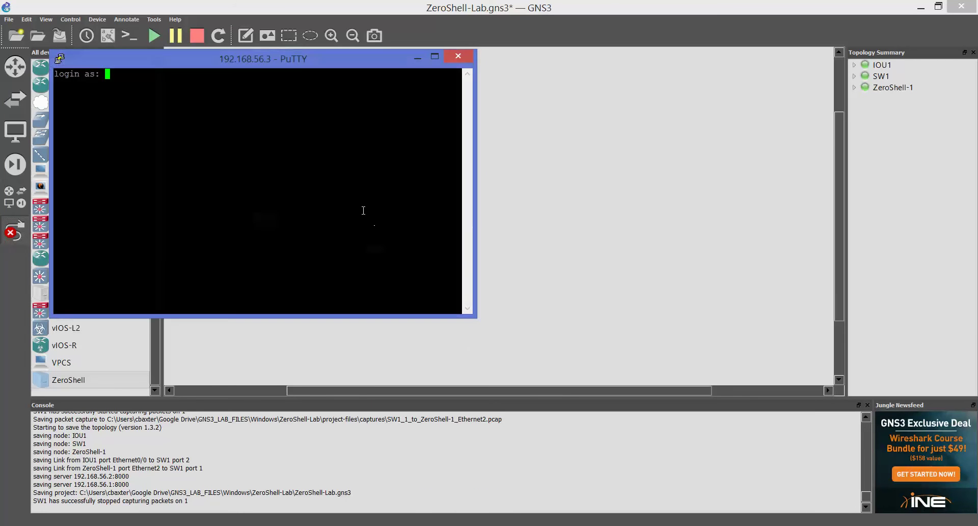
text(admin)
key(Return)
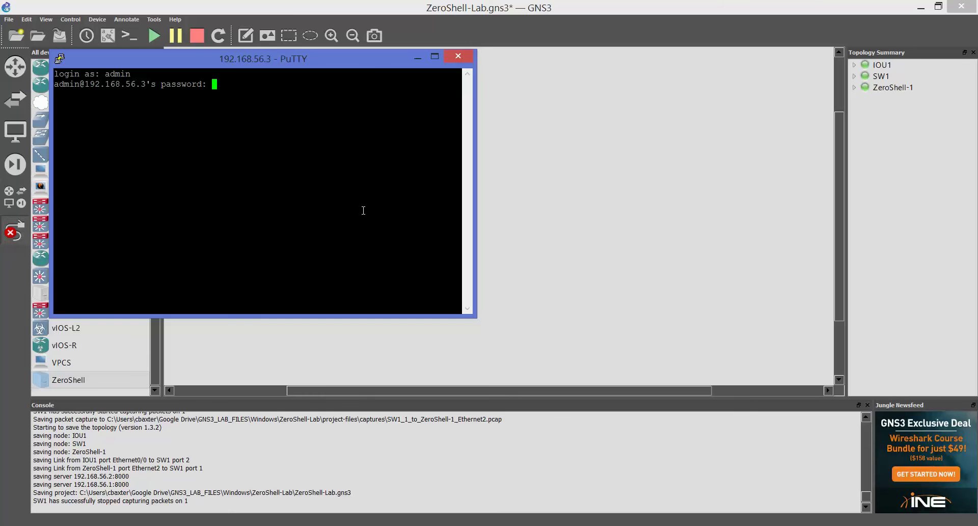
key(Return)
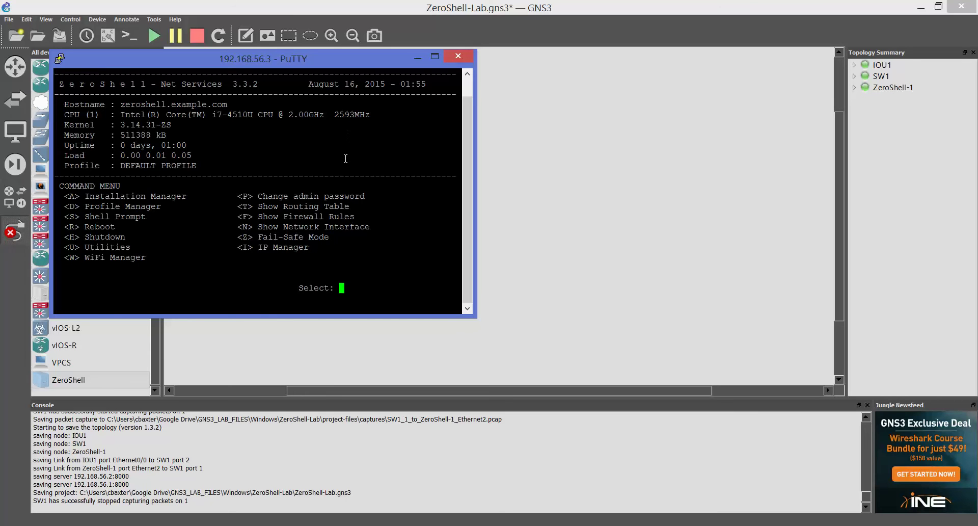
click(431, 58)
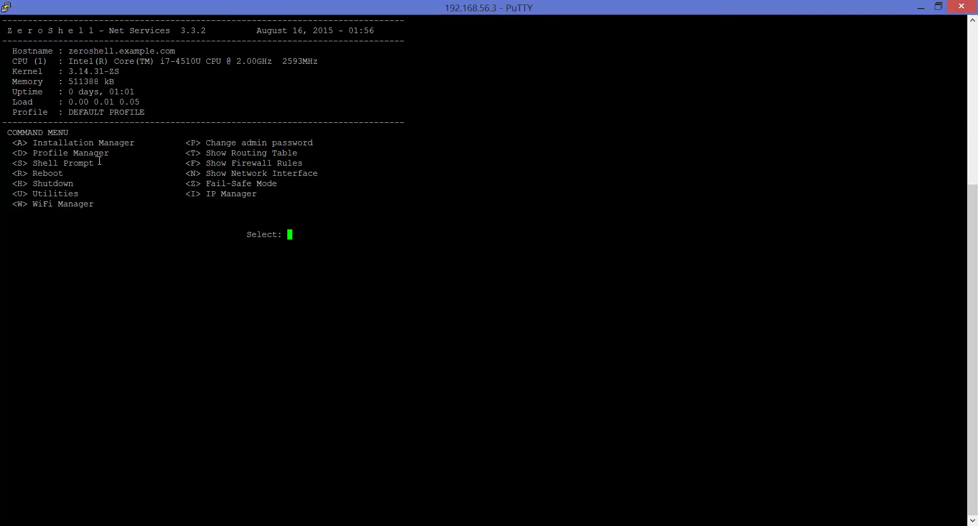
Step: Enter the root shell, run ls, and exit back to the ZeroShell command menu
key(s)
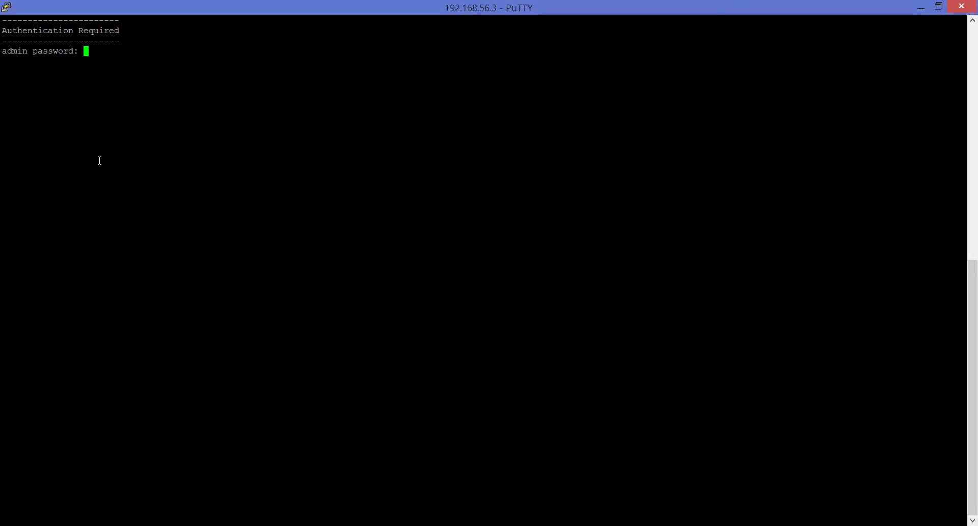
key(Return)
text(ls)
key(Return)
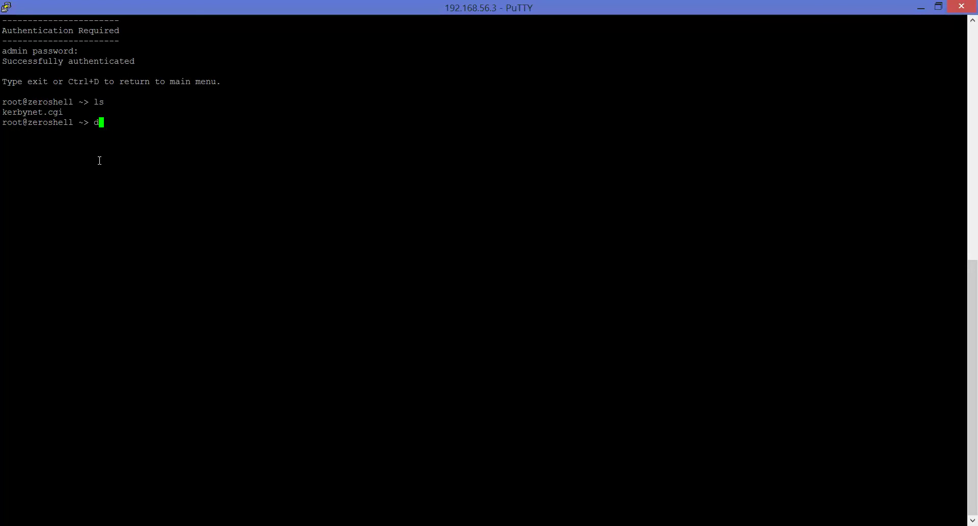
text(exit)
key(Return)
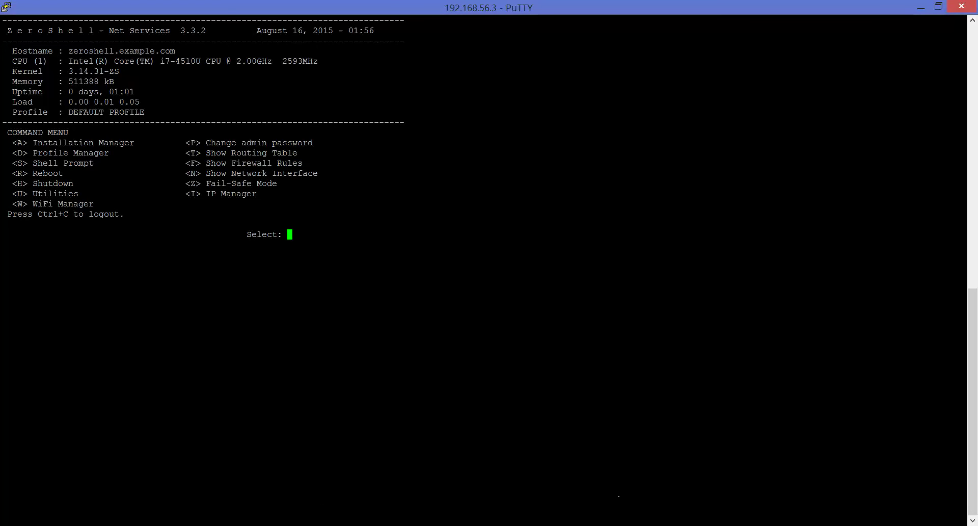
click(218, 525)
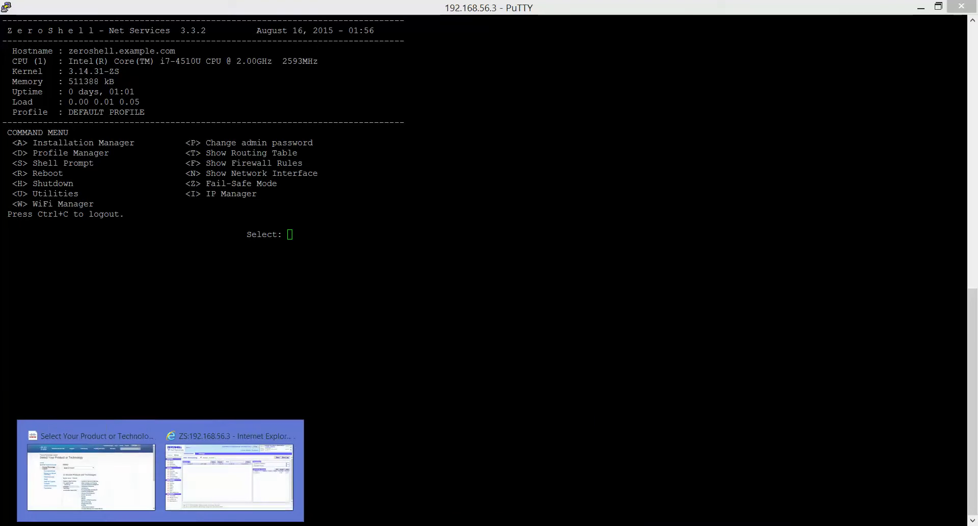
Step: Replace the old ZS tab with a new one to 192.168.56.3, bypass the certificate warning, and log in as admin
click(185, 474)
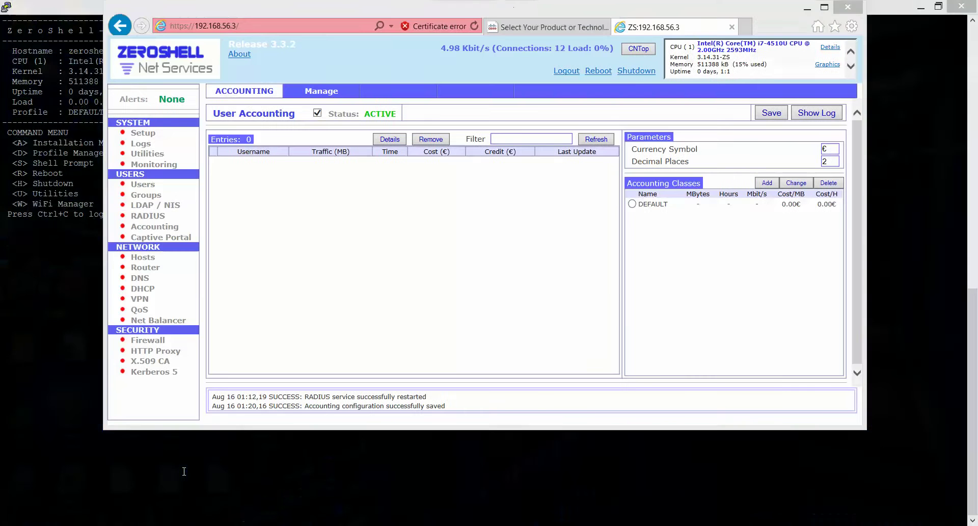
click(151, 135)
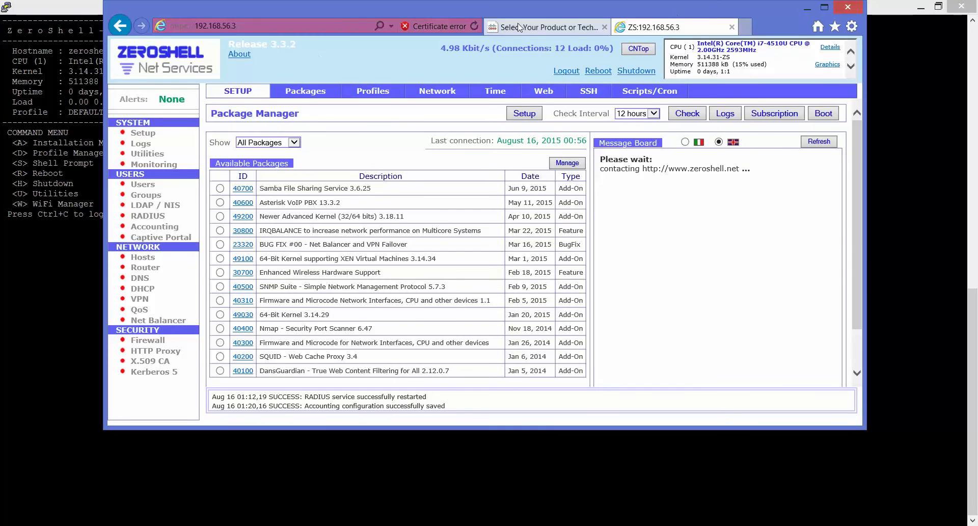
click(732, 28)
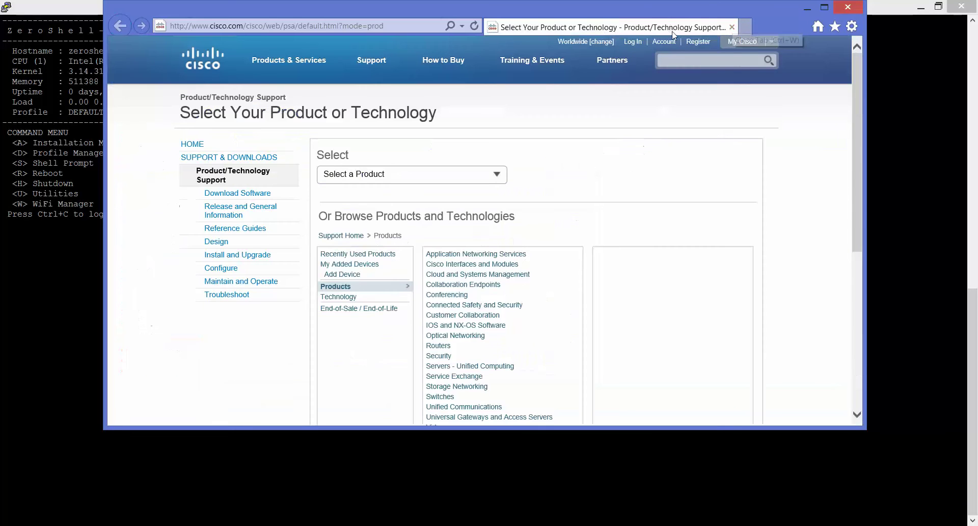
click(750, 27)
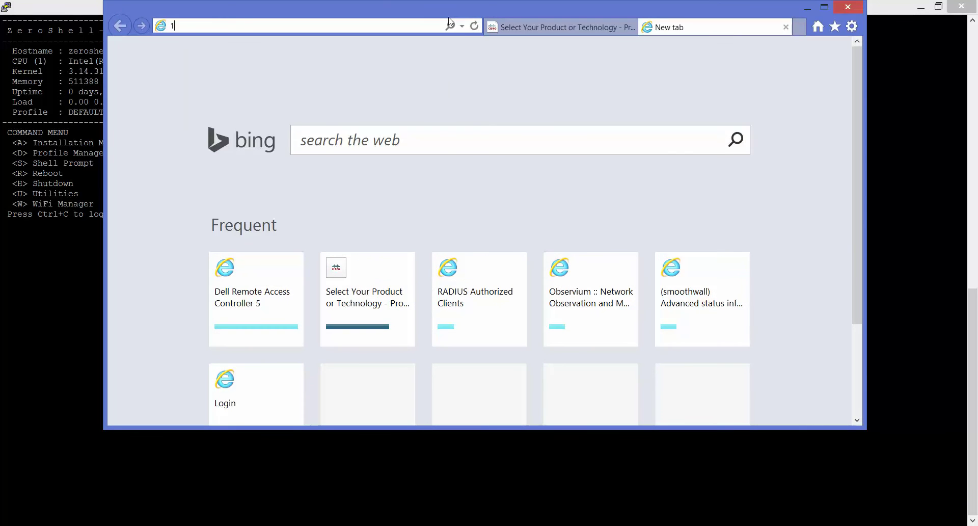
text(192.168.56.3)
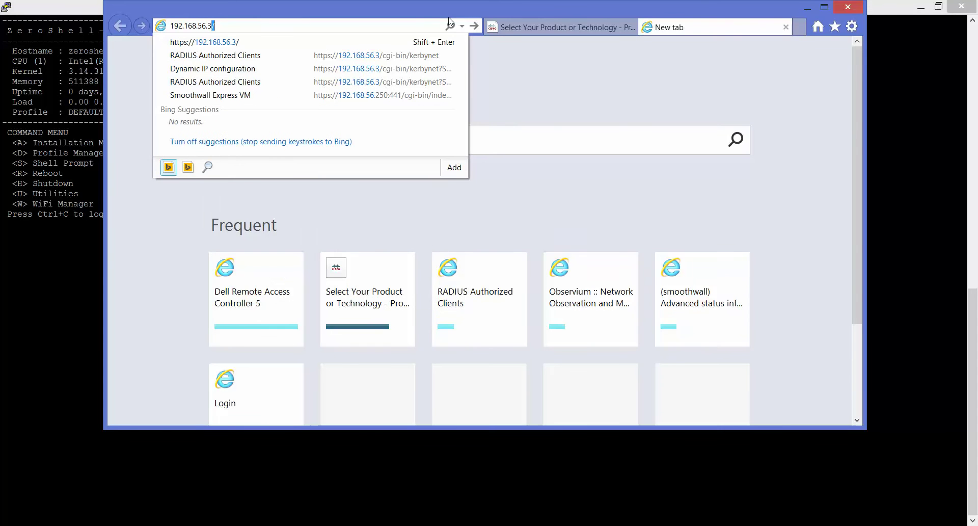
key(Return)
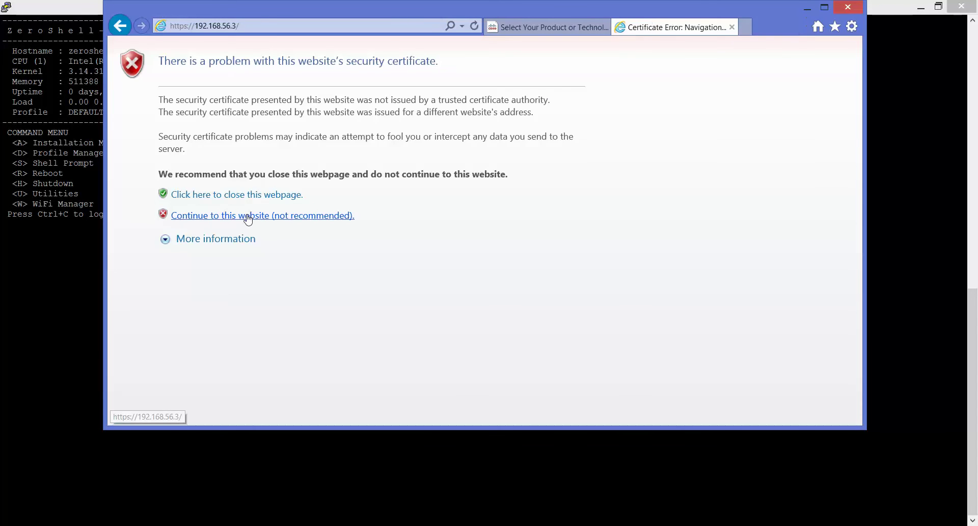
click(248, 215)
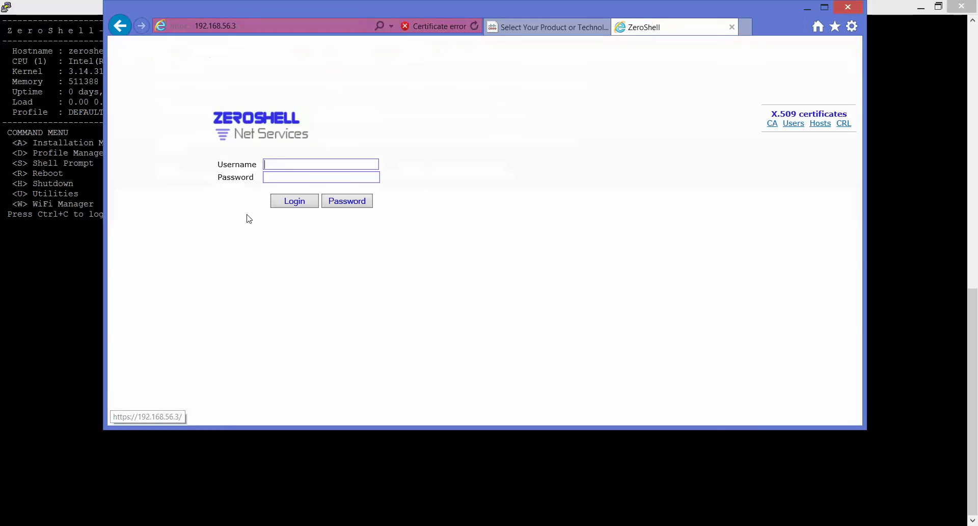
click(277, 164)
click(279, 176)
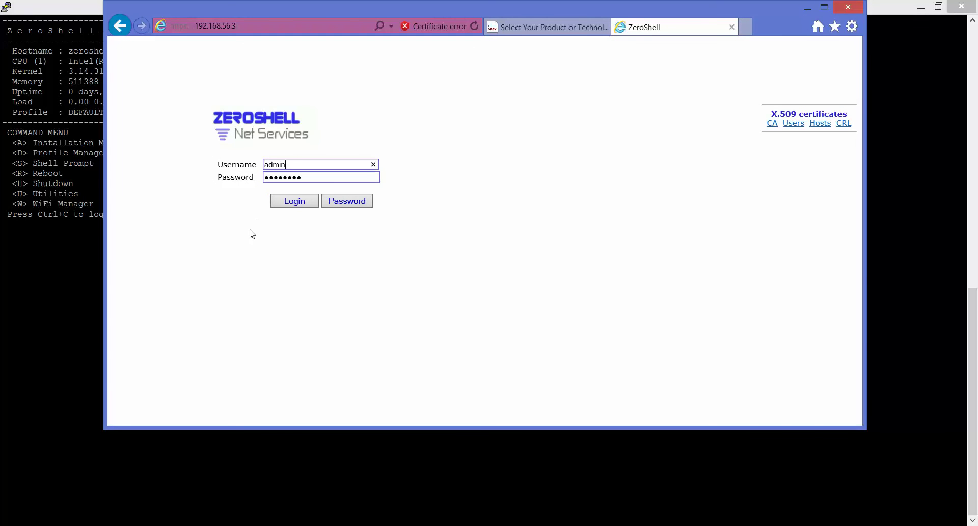
click(294, 202)
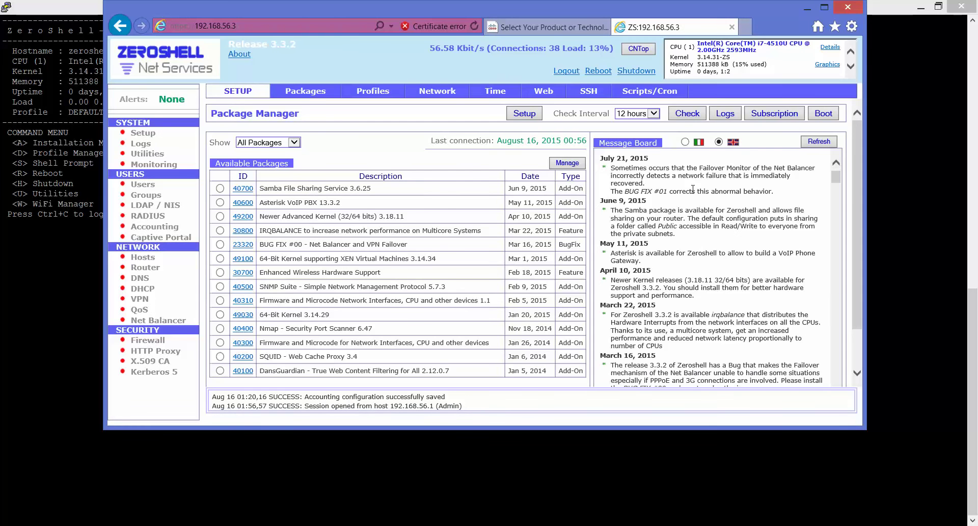
Step: Maximize the browser, open Setup > Network, and highlight ETH00's address 192.168.56.3
click(825, 7)
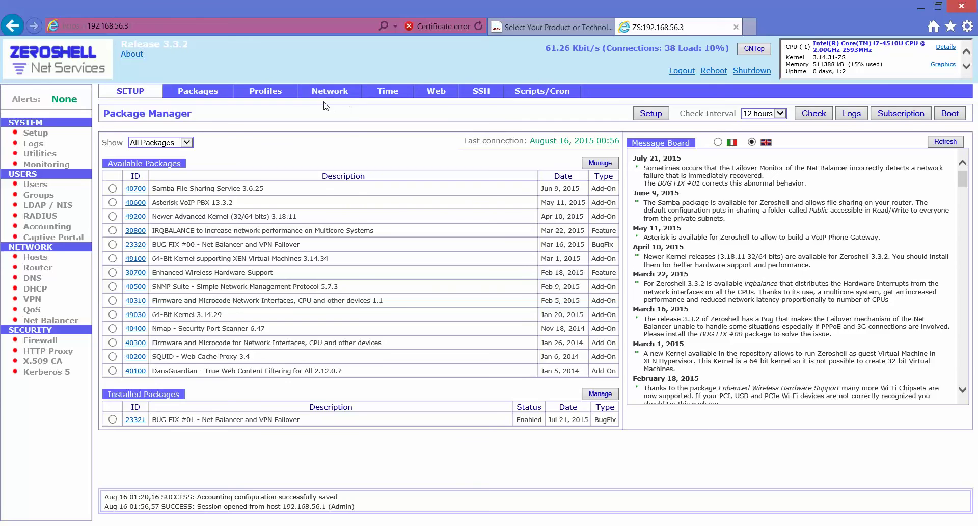
click(328, 92)
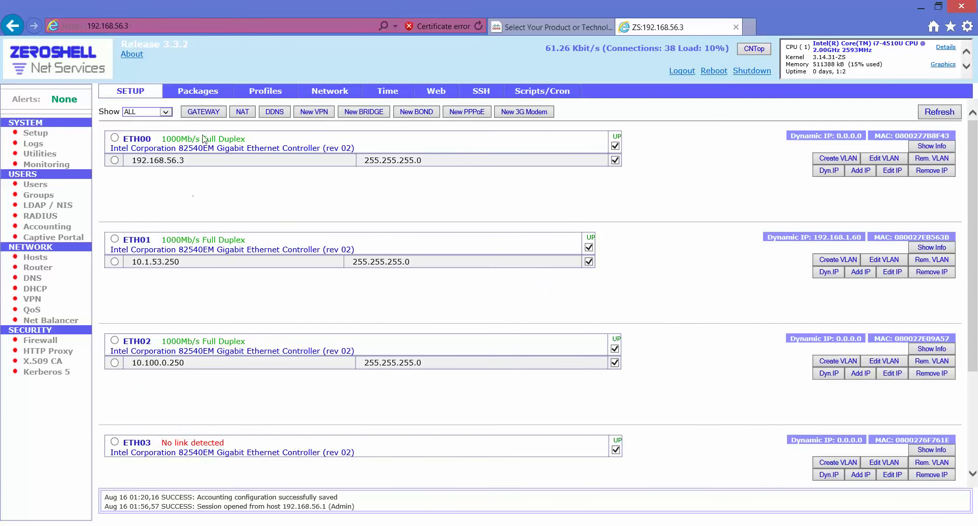
drag(192, 161, 133, 160)
click(197, 261)
Step: Highlight ETH01's addresses 10.1.53.250 and dynamic 192.168.1.60 in turn
drag(810, 238, 868, 237)
drag(181, 261, 131, 257)
click(156, 264)
drag(179, 262, 132, 261)
click(156, 268)
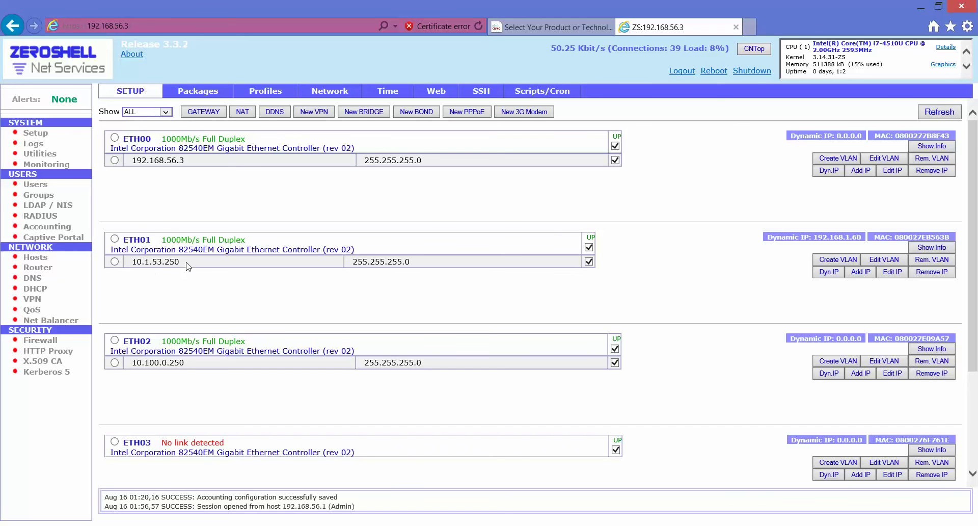
drag(189, 264, 126, 270)
click(720, 317)
mouse_move(864, 237)
mouse_down()
mouse_move(760, 233)
mouse_move(867, 238)
mouse_up()
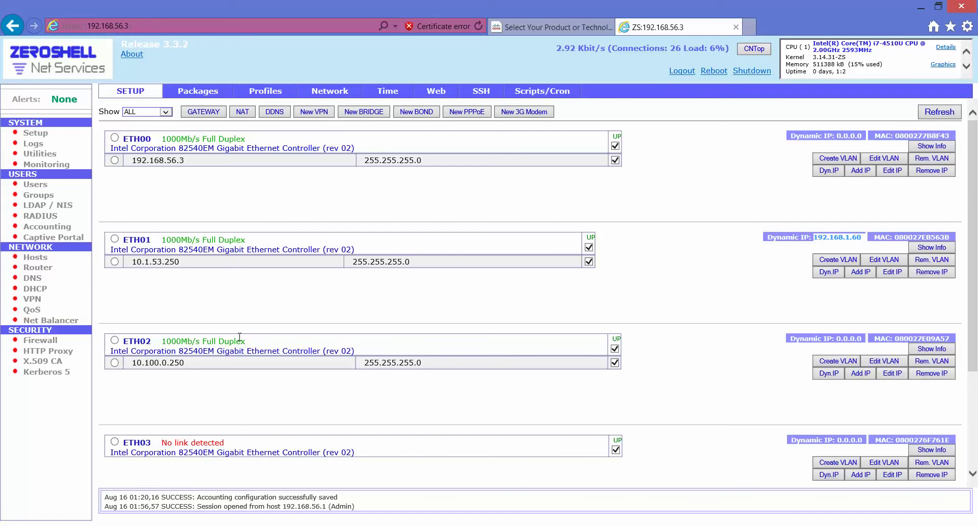
click(238, 408)
Step: Highlight ETH02's address 10.100.0.250 and review the interface list
drag(209, 362, 134, 369)
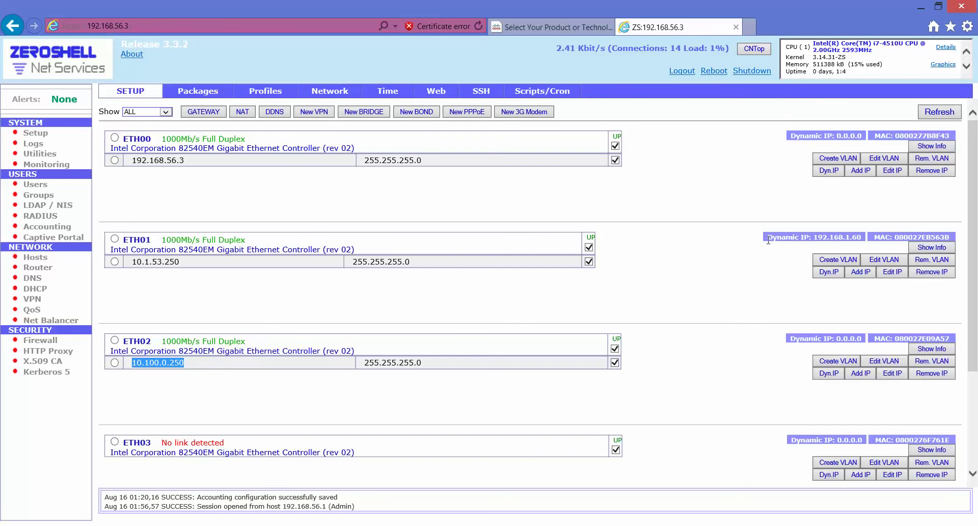
click(732, 270)
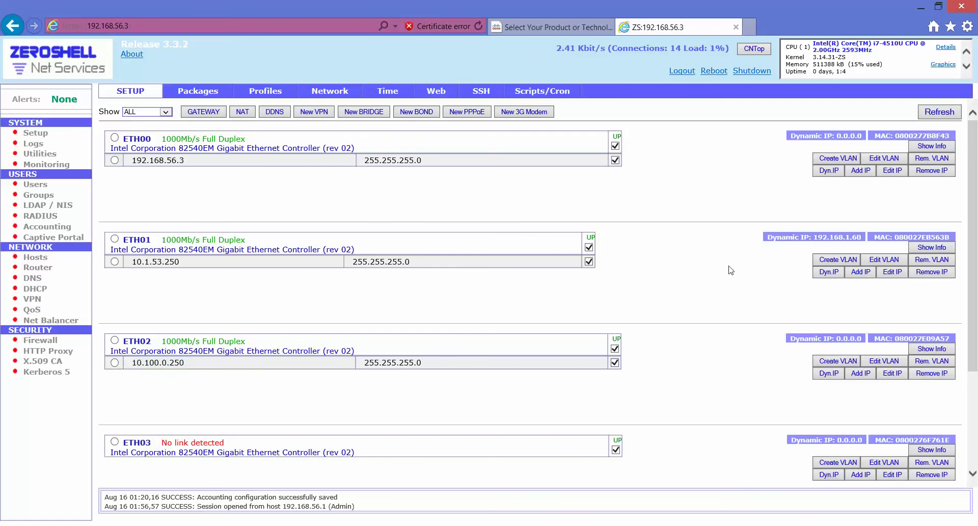
click(970, 67)
click(968, 58)
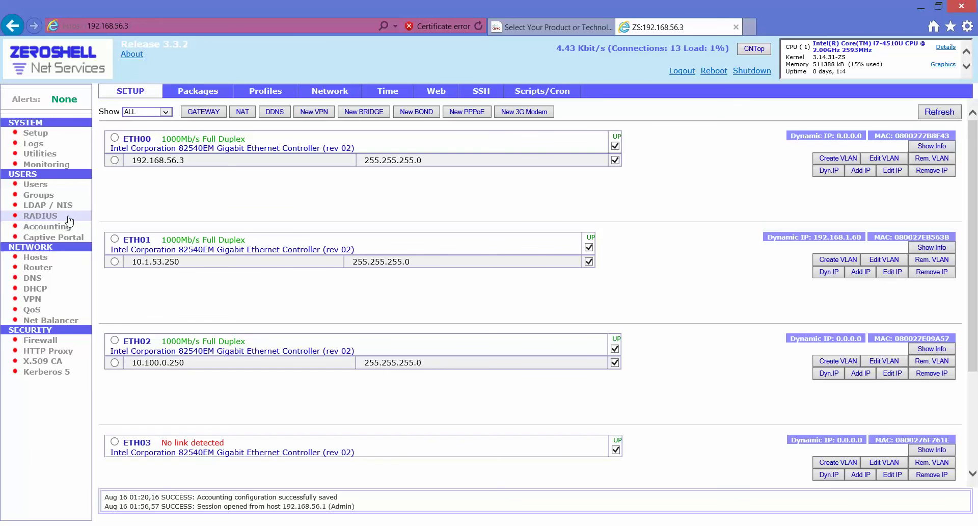
Step: Confirm the RADIUS server status reads ACTIVE, then open the Users list with three accounts
click(40, 216)
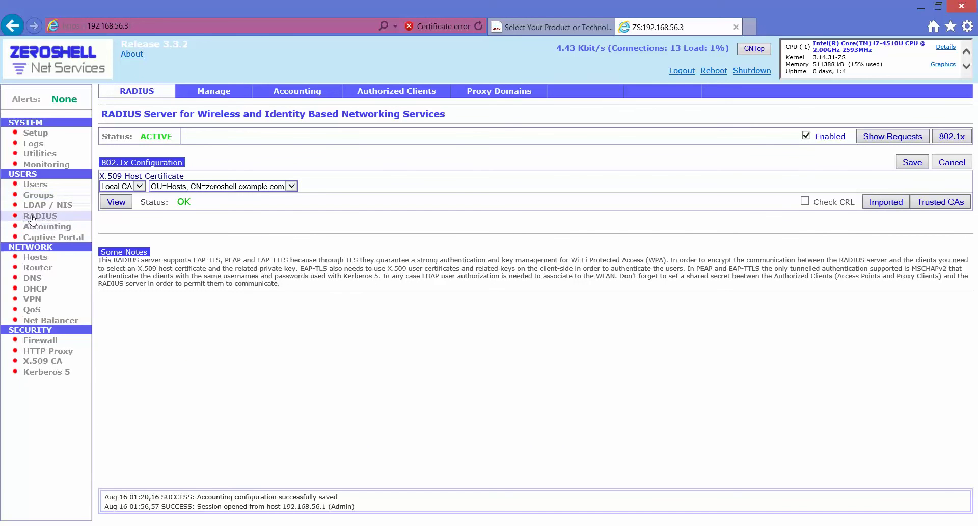
double_click(172, 135)
click(169, 136)
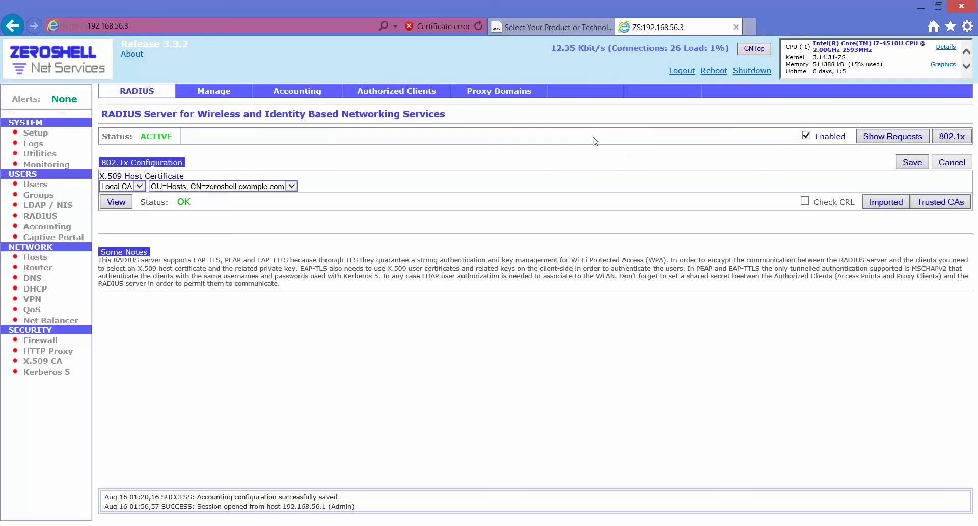
click(37, 185)
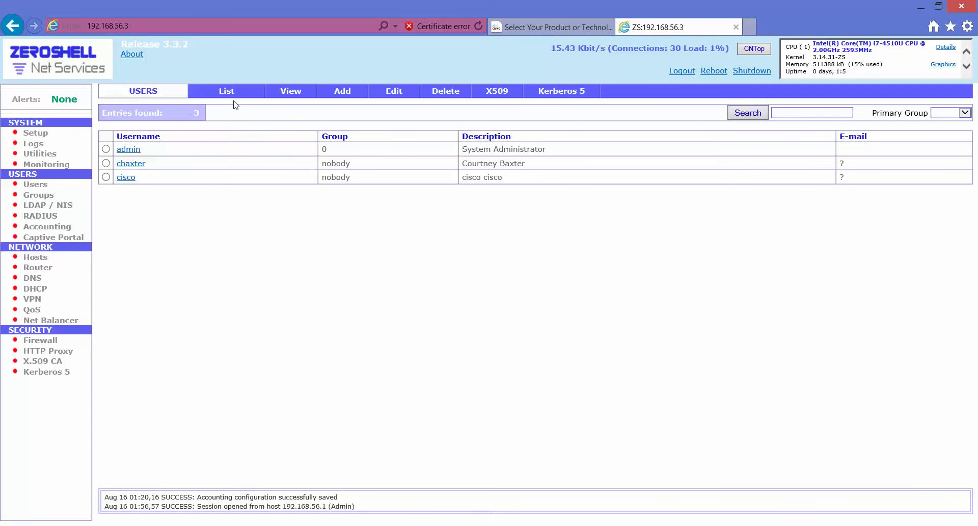
click(342, 92)
click(185, 155)
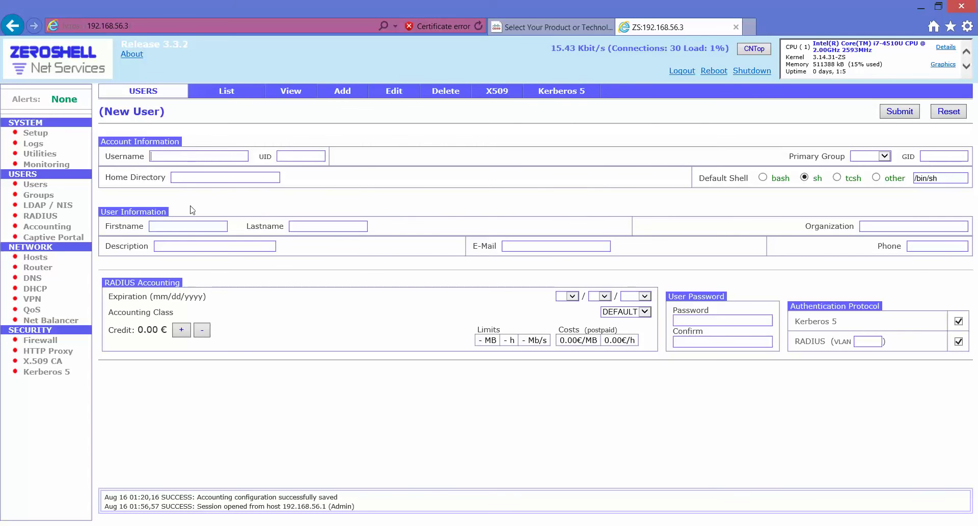
text(test)
key(Tab)
click(877, 156)
click(884, 155)
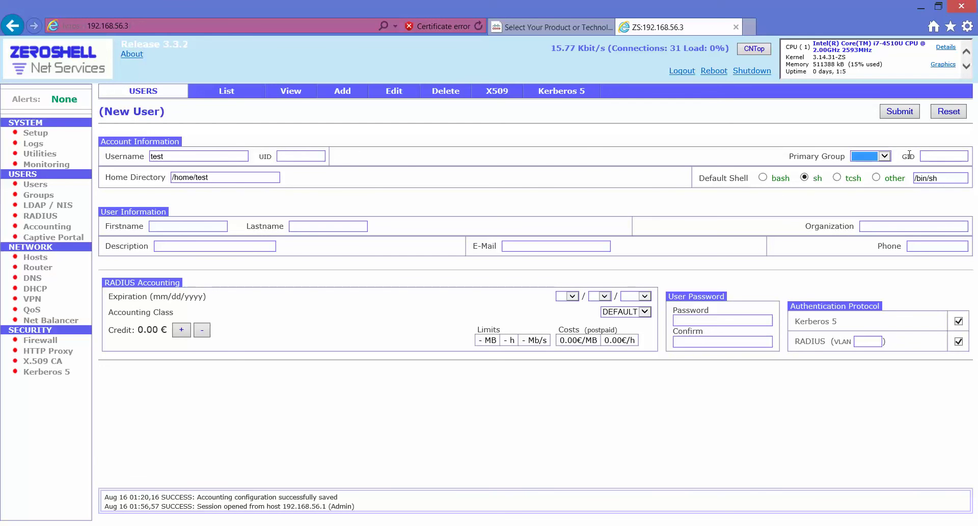
click(936, 156)
double_click(191, 155)
key(Delete)
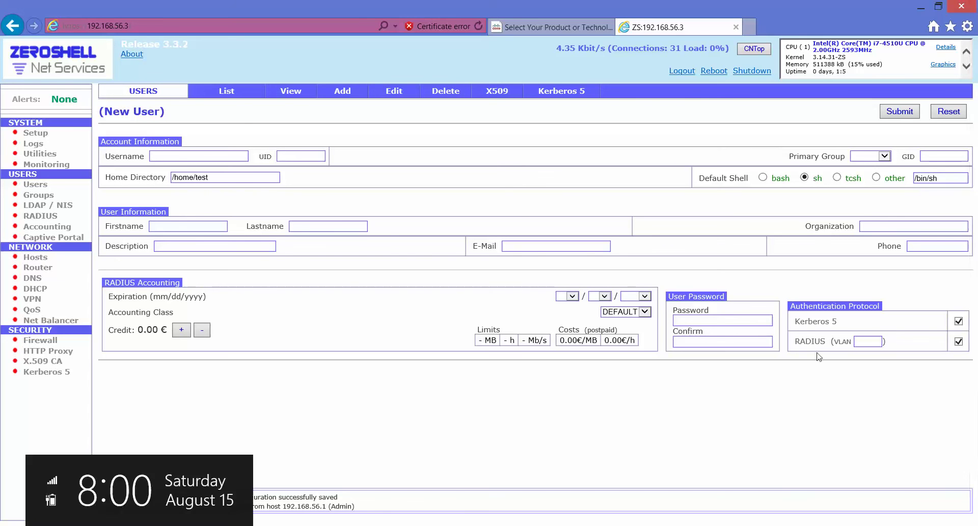
drag(846, 321, 805, 321)
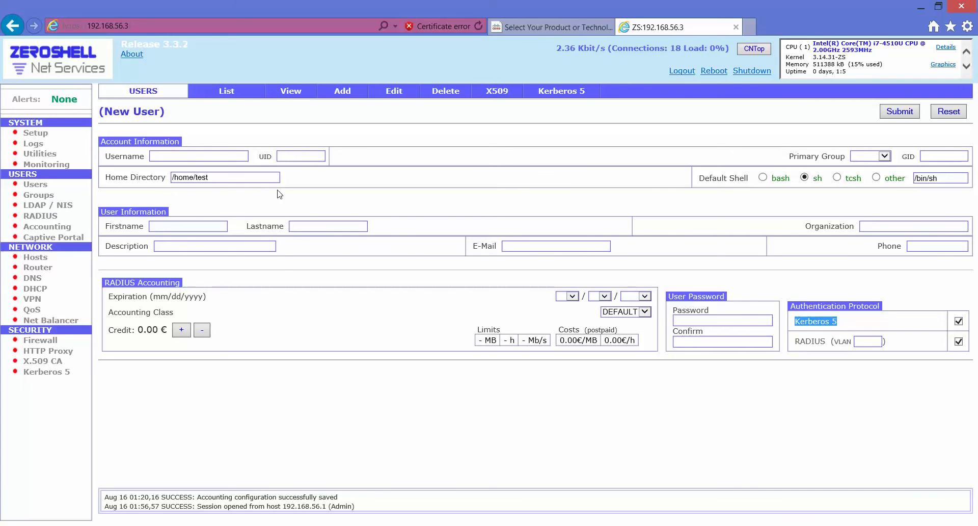
click(56, 184)
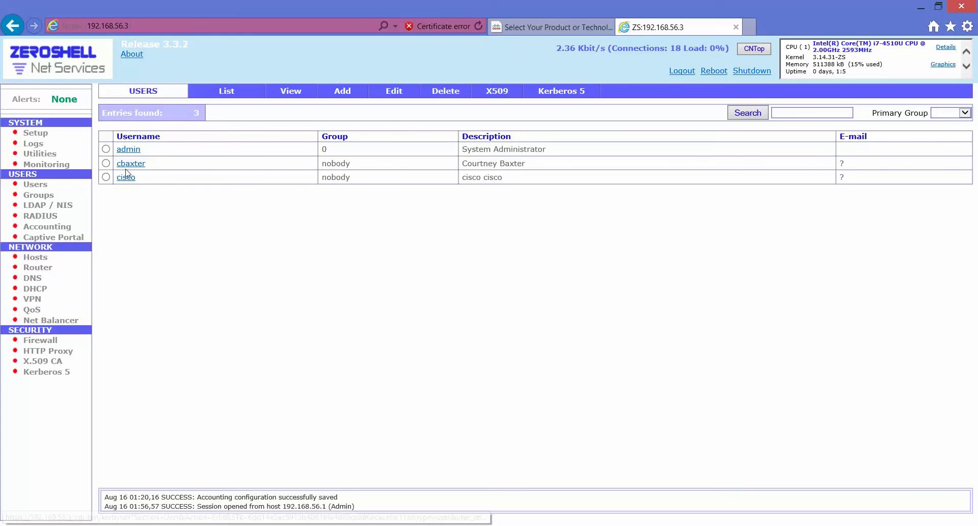
drag(160, 165, 112, 166)
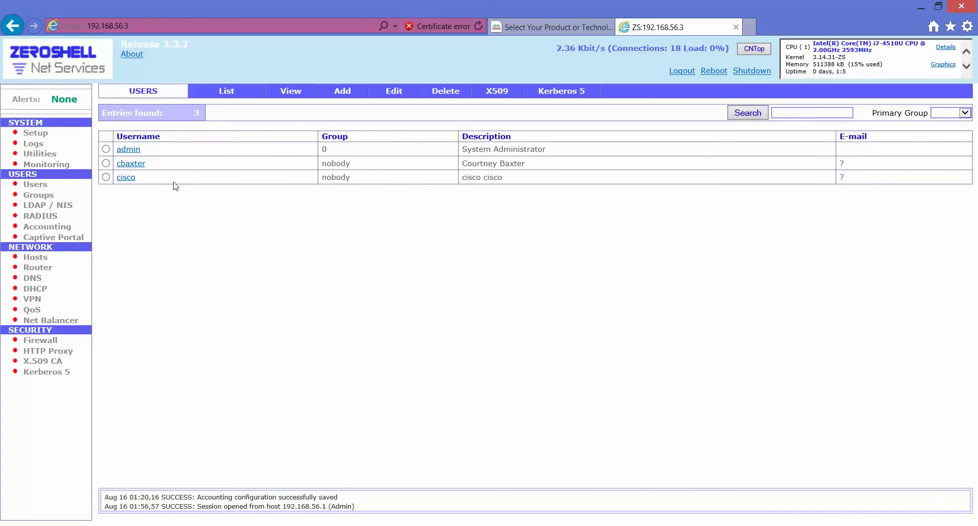
drag(175, 181, 114, 182)
click(465, 199)
Step: Wake the GNS3 IOU VM console to its login prompt, then return to the IOU1/SW1/ZeroShell-1 topology
key(alt+Tab)
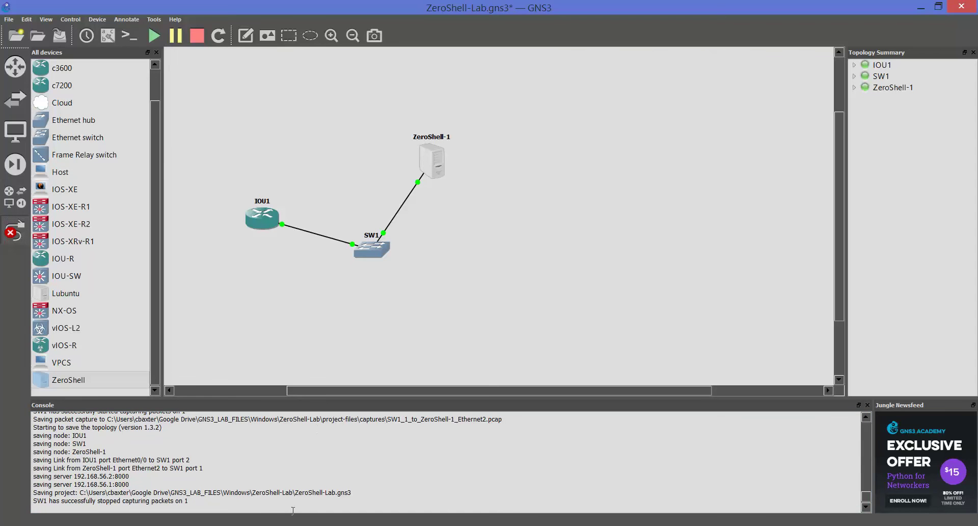
click(17, 233)
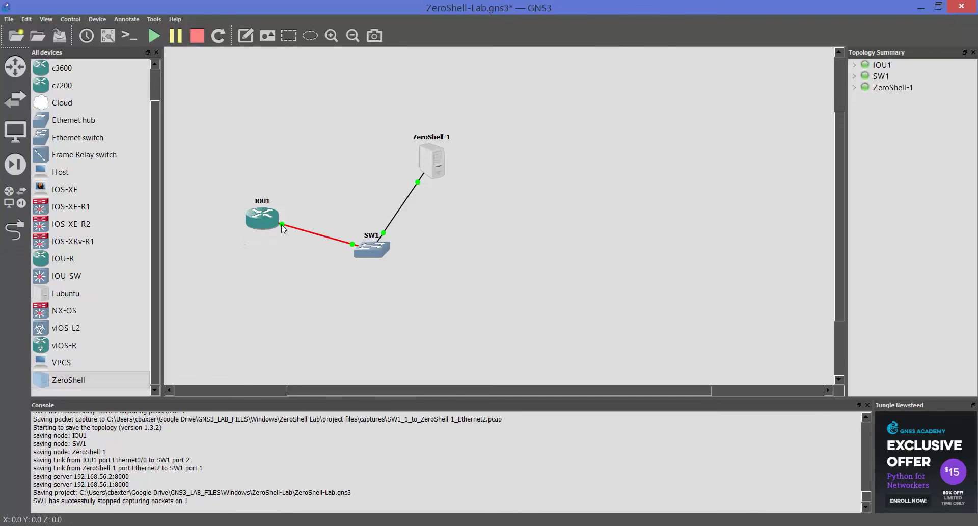
click(325, 478)
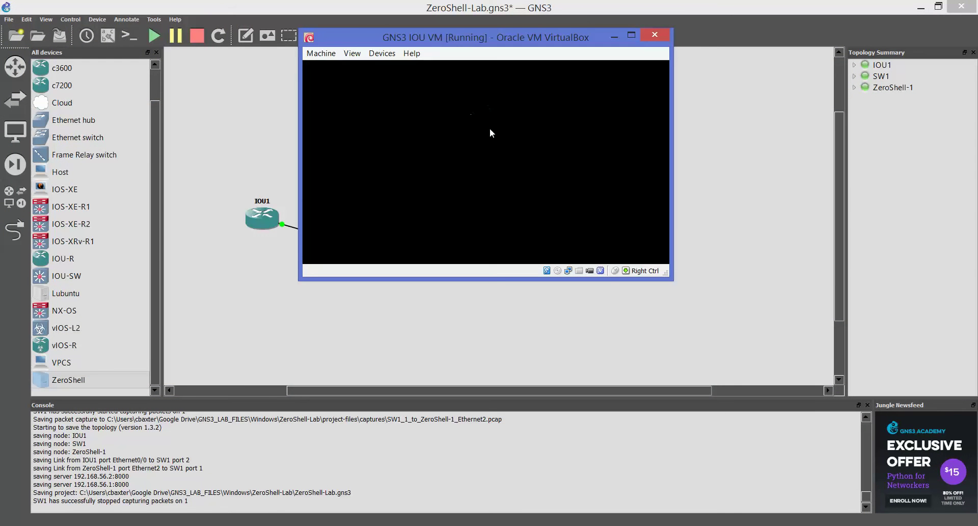
click(471, 114)
key(space)
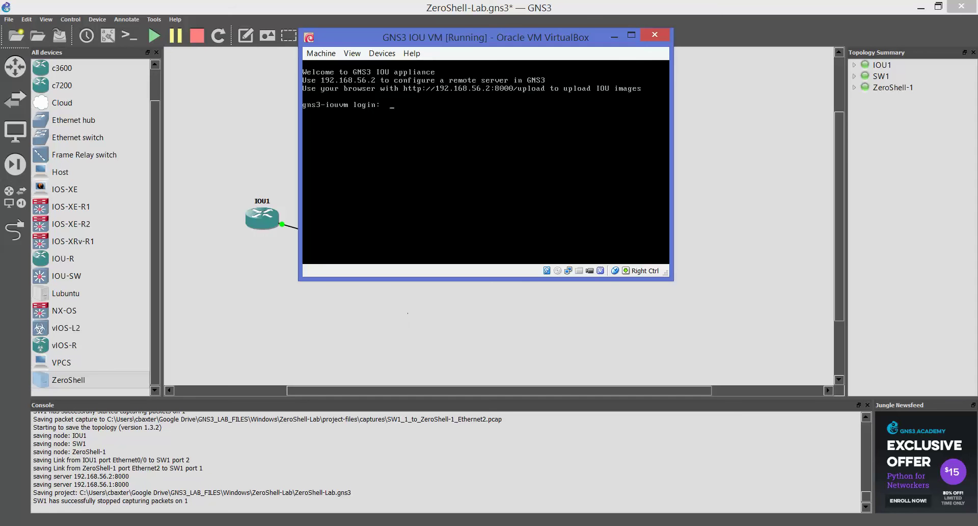
drag(255, 287, 521, 102)
click(569, 198)
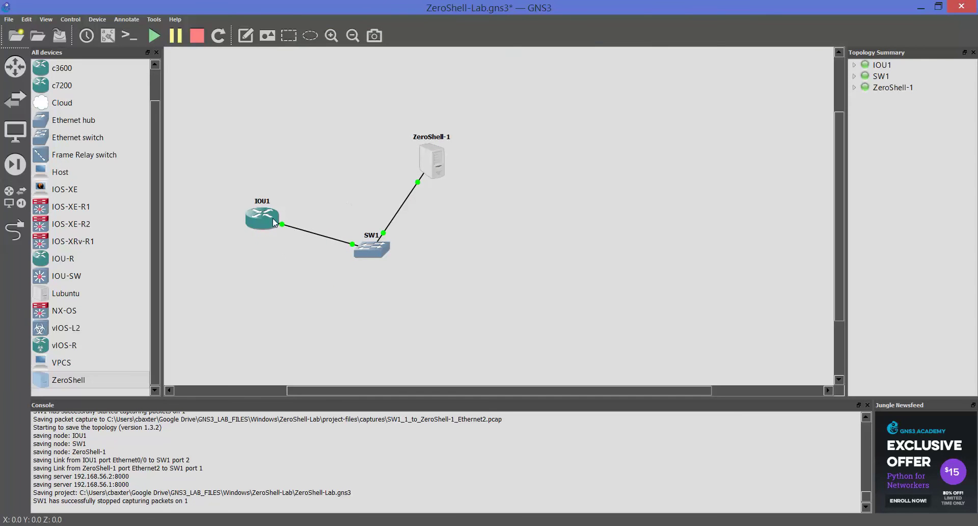
Step: Show R1's interface summary with 'show ip int brief' in the IOU1 terminal
click(494, 525)
click(477, 438)
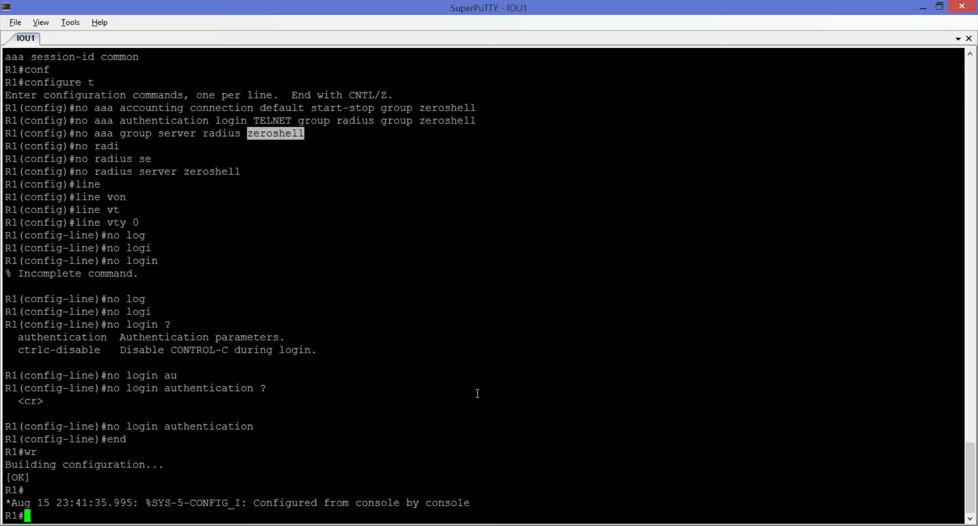
key(Return)
key(Return)
key(Return)
key(Return)
key(Return)
key(Return)
key(Return)
key(Return)
key(Return)
key(Return)
key(Return)
key(Return)
key(Return)
key(Return)
key(Return)
key(Return)
key(Return)
key(Return)
key(Return)
key(Return)
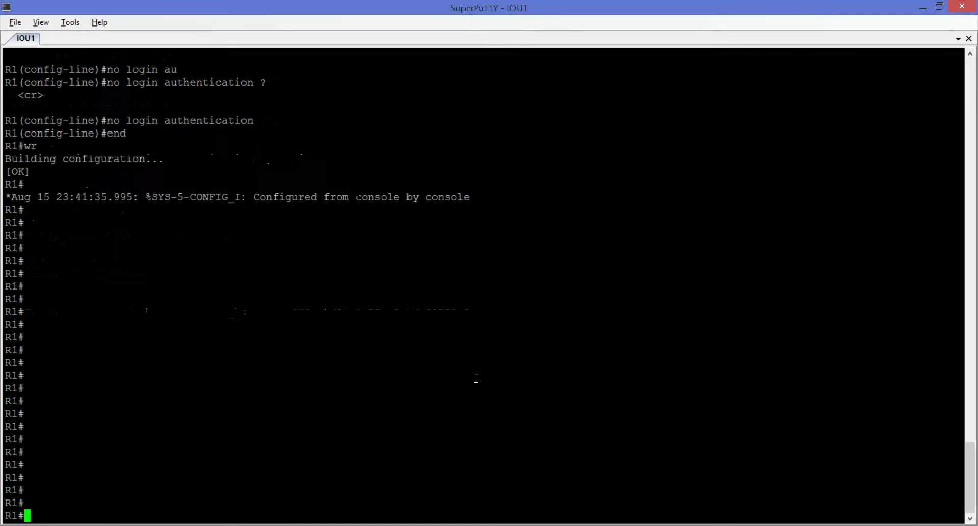
text(show ip in)
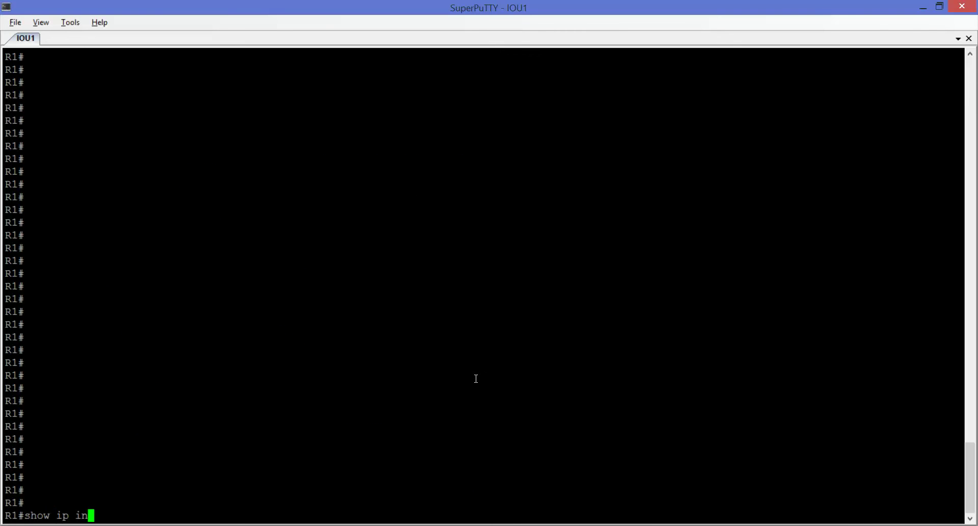
text(t br)
key(Return)
key(Return)
key(Return)
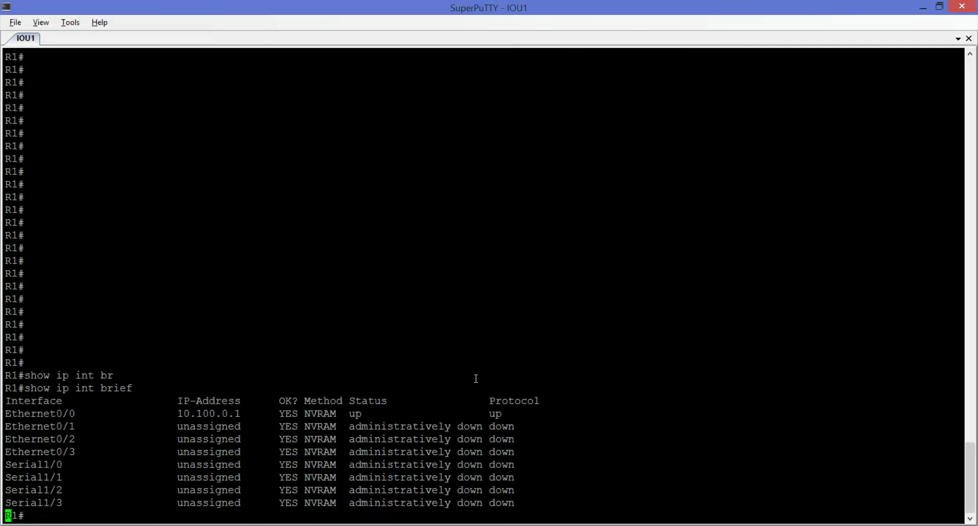
Step: After checking ZeroShell's interface list, ping 10.100.0.250 from R1 with 5/5 success
text(ping)
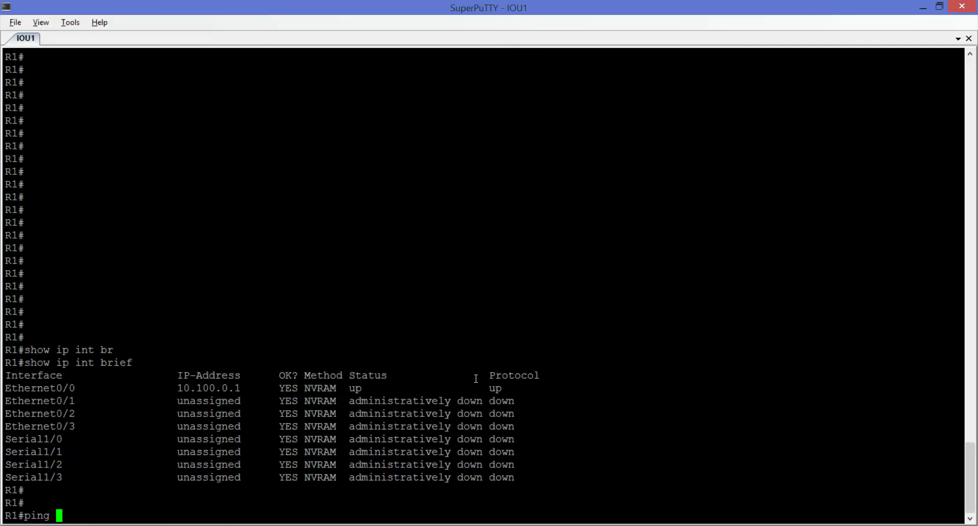
mouse_move(161, 525)
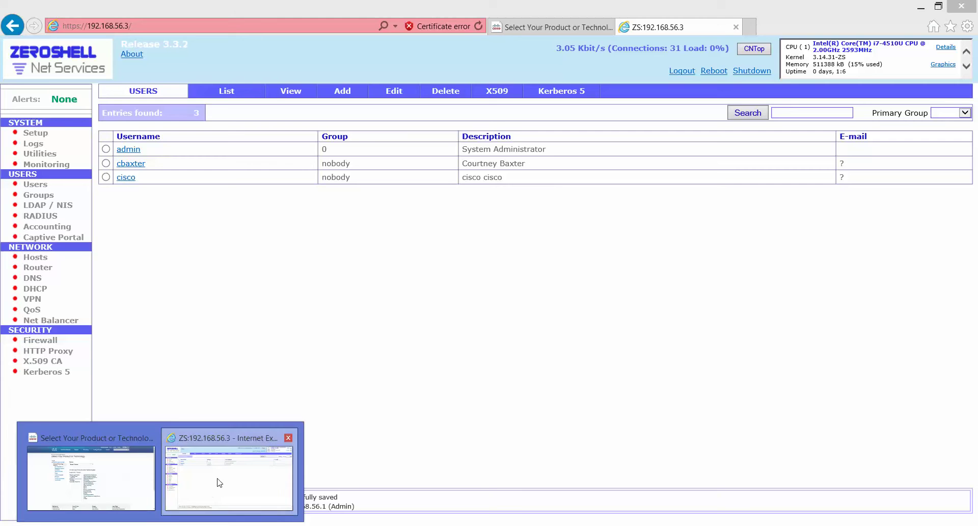
click(218, 483)
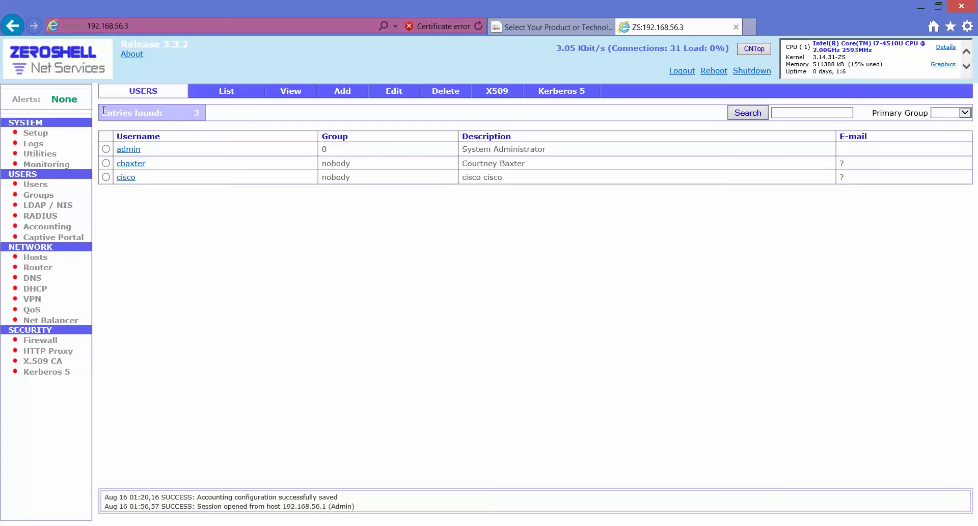
click(65, 134)
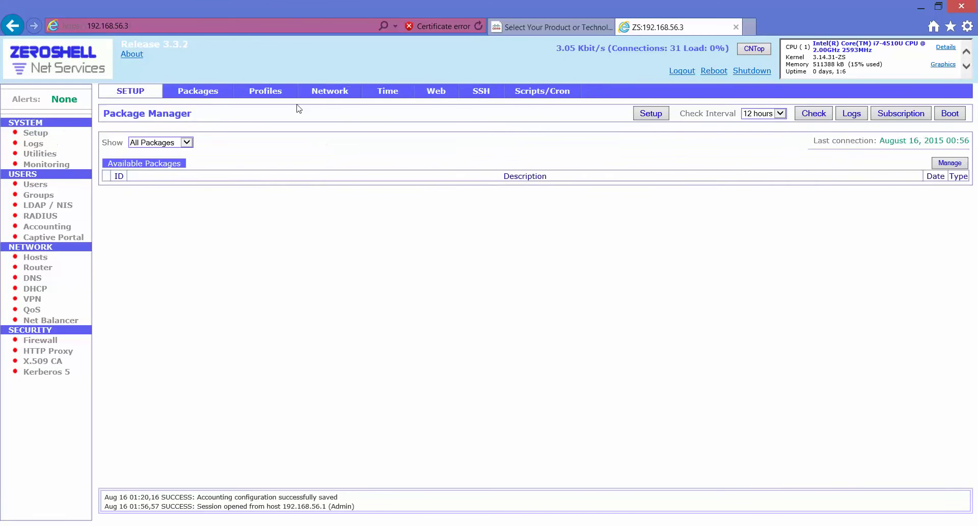
click(321, 92)
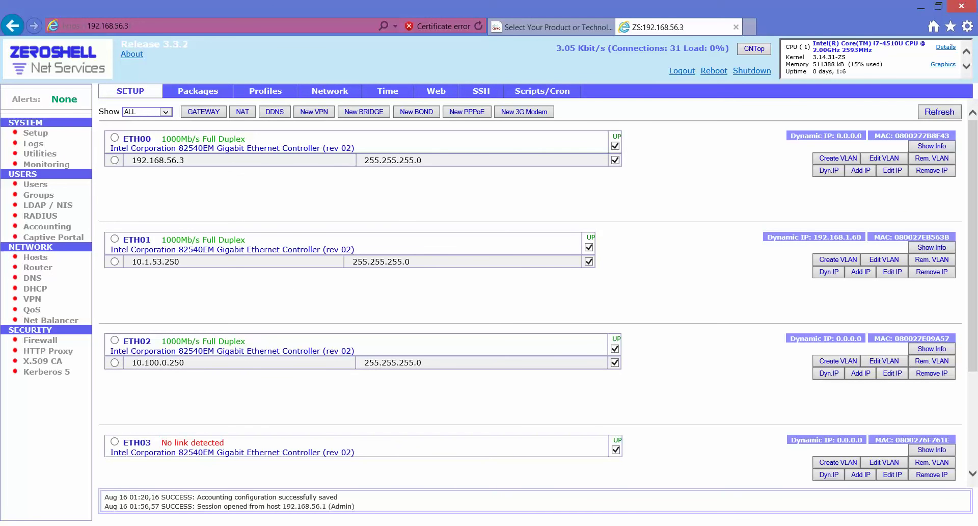
key(alt+Tab)
text(10.)
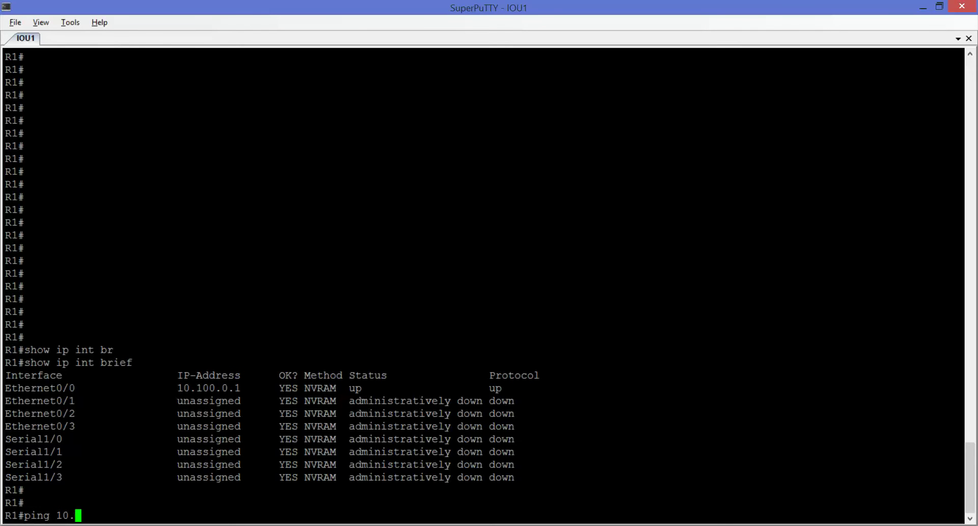
text(100.0.250)
key(Return)
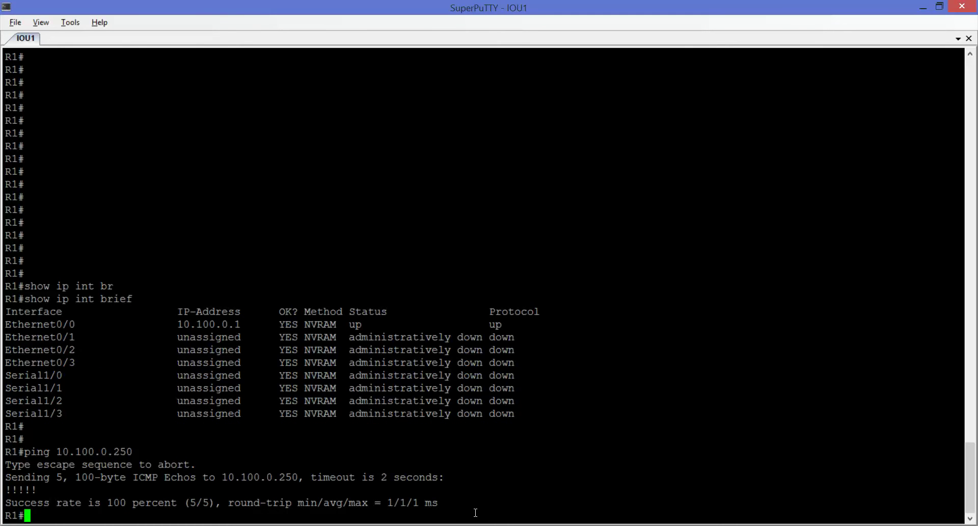
key(Return)
key(Return)
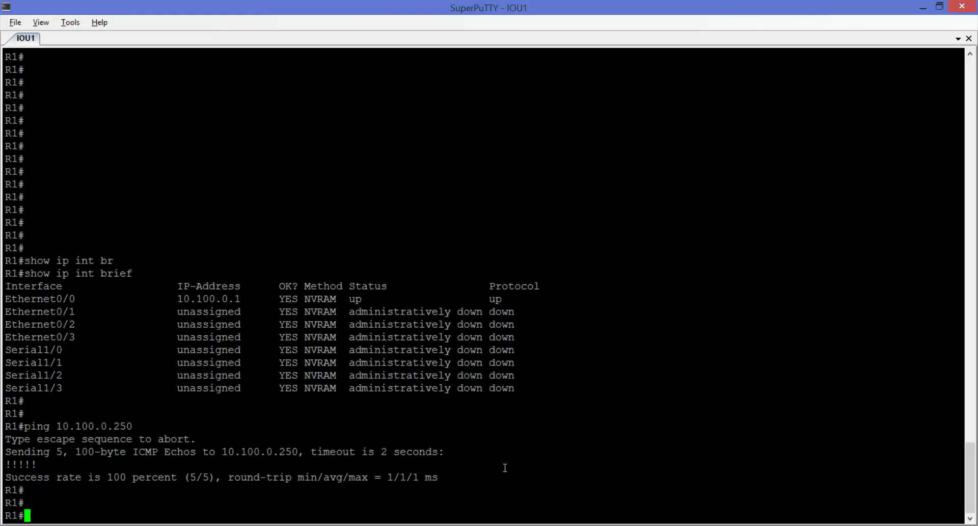
click(310, 525)
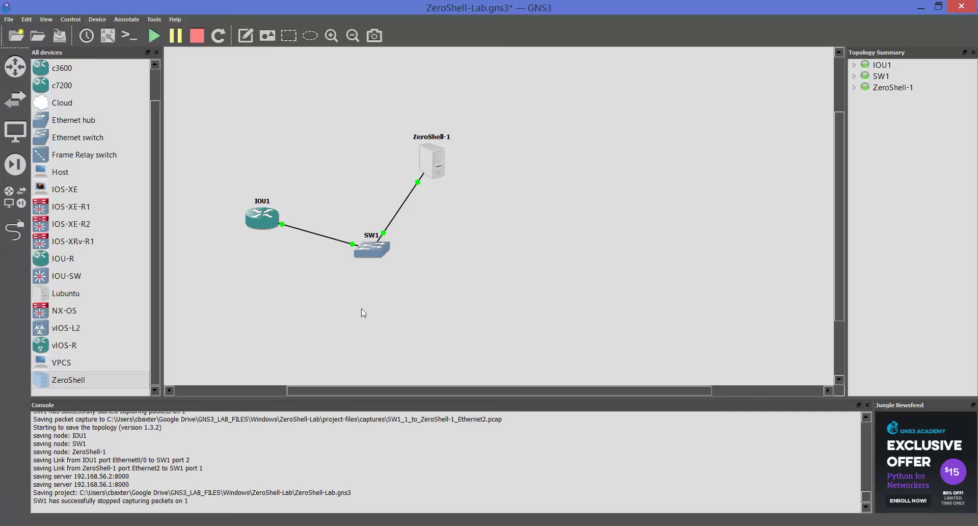
Step: Capture packets on the SW1 port 1 link to ZeroShell-1 (DLT_EN10MB), launching Wireshark
right_click(386, 231)
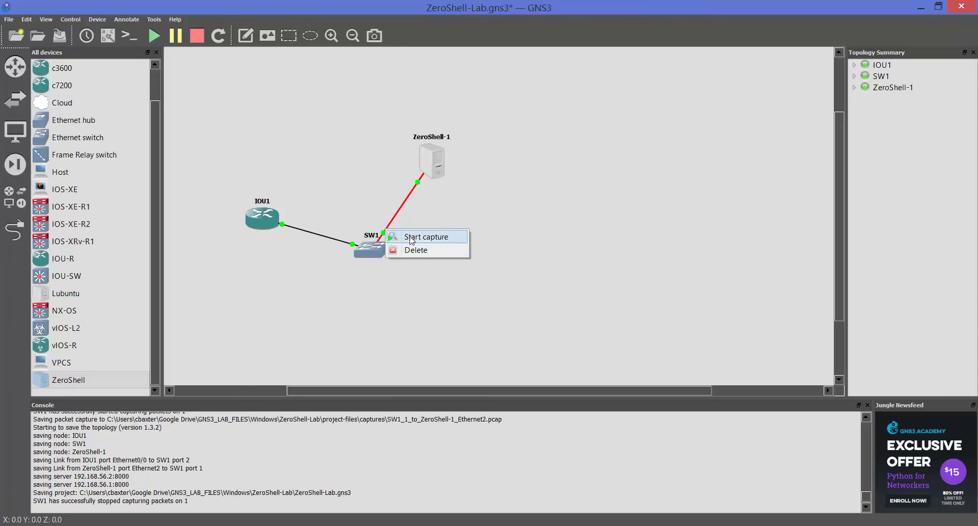
click(411, 238)
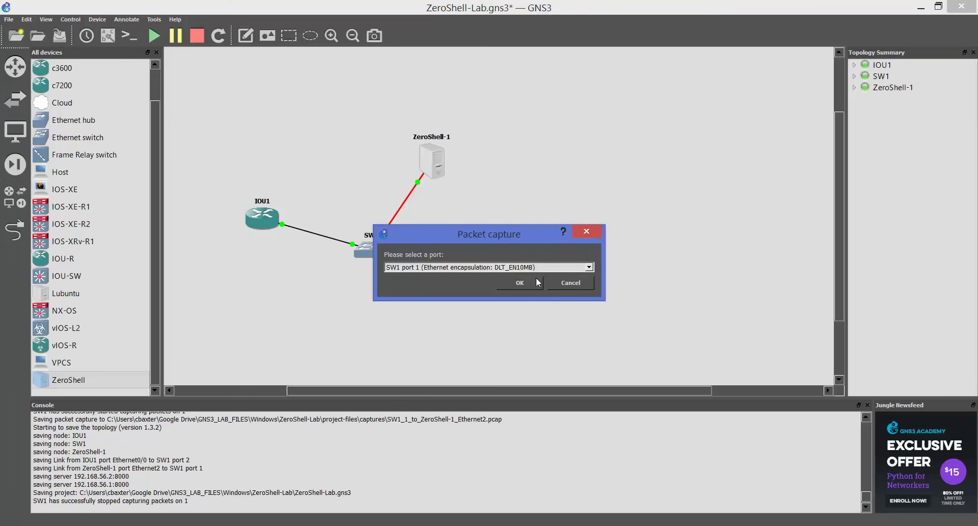
click(520, 282)
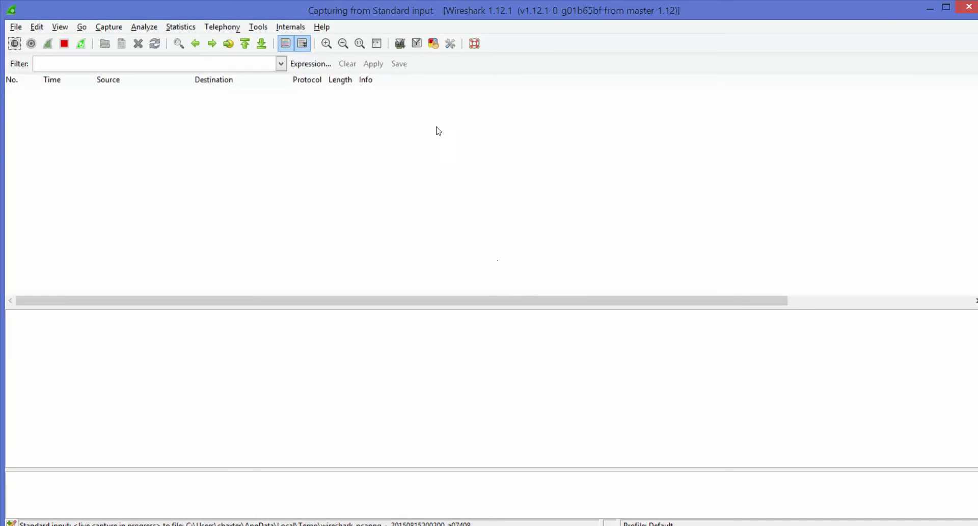
Step: Apply the 'radius' display filter in Wireshark, then minimize Wireshark
click(202, 65)
text(radius)
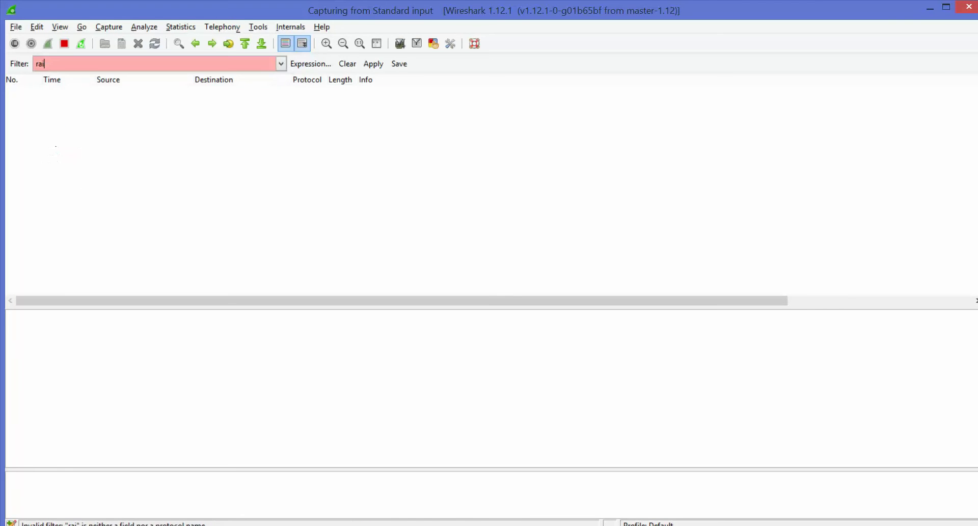
key(BackSpace)
key(BackSpace)
key(BackSpace)
text(ius)
key(Return)
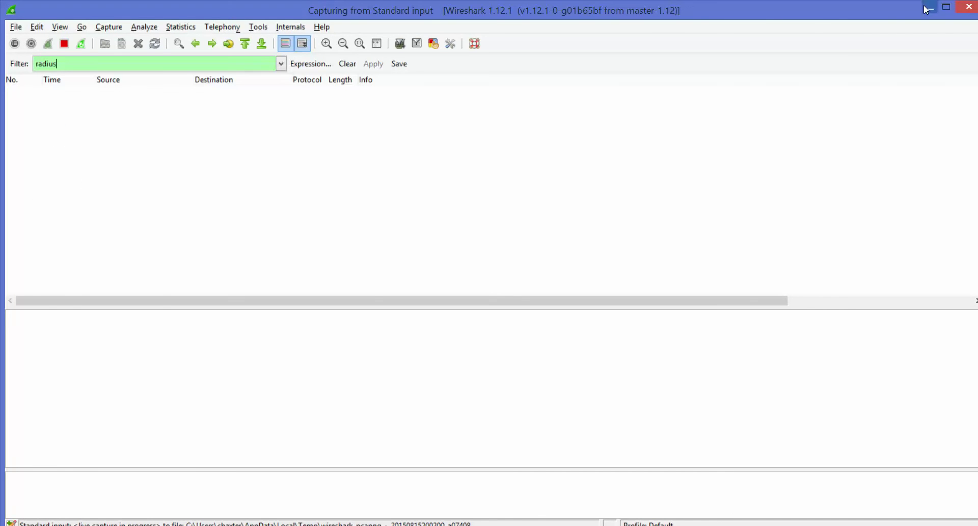
click(931, 8)
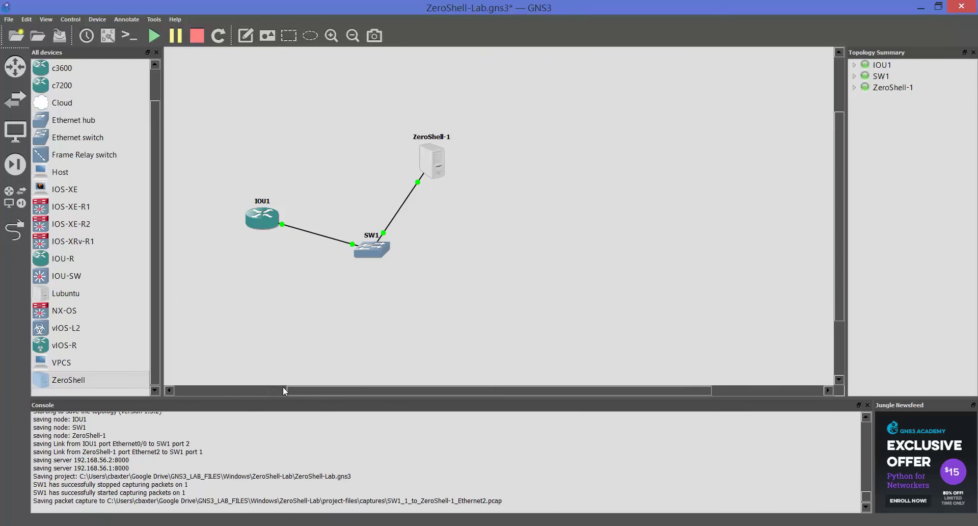
Step: Put R1 into global configuration mode with 'configure t'
click(377, 525)
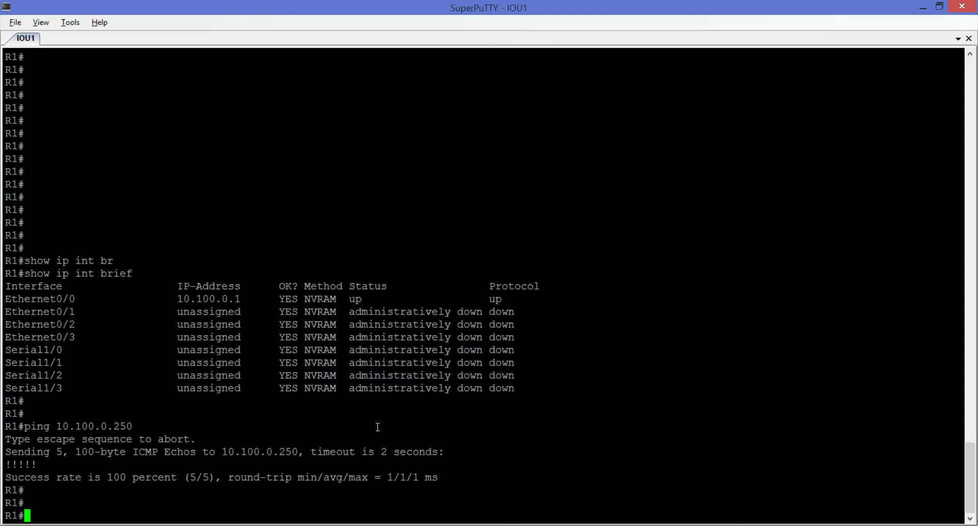
text(conf)
key(Tab)
text(t)
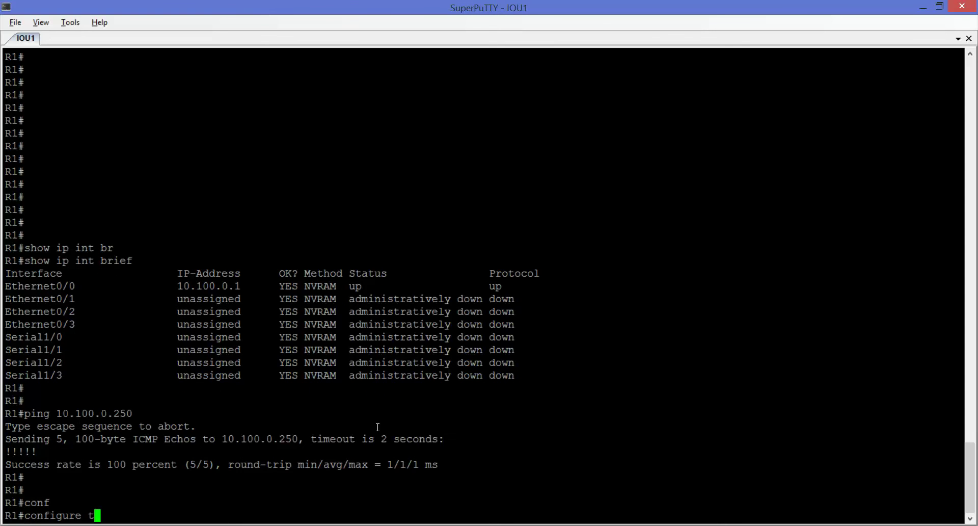
key(Return)
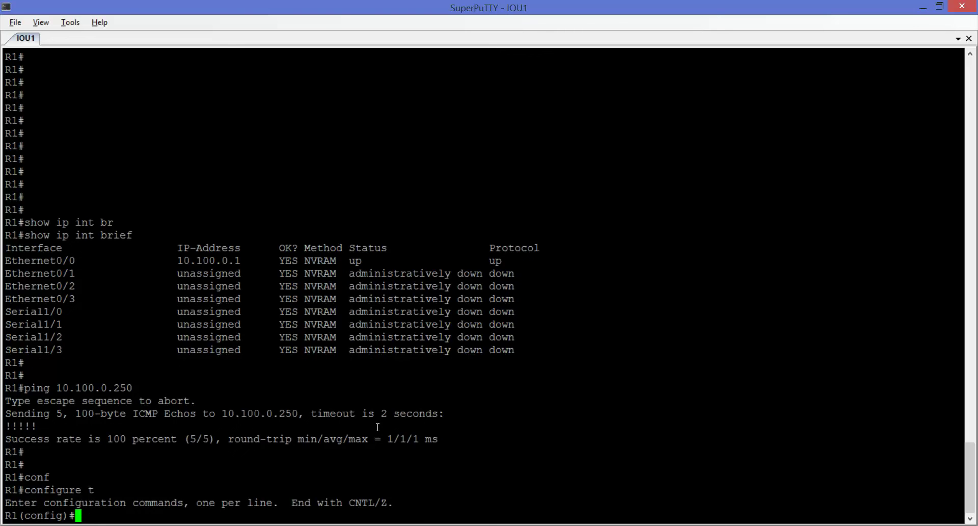
Step: Define RADIUS server 'zeroshell' and list its sub-mode commands with '?'
text(radi)
key(Tab)
text(se)
key(Tab)
text(?)
text(zeroshell)
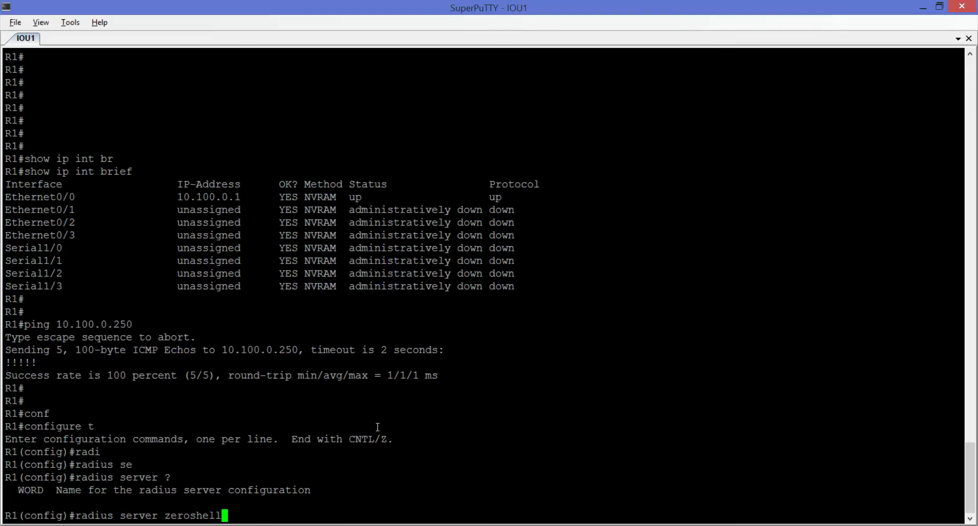
key(Return)
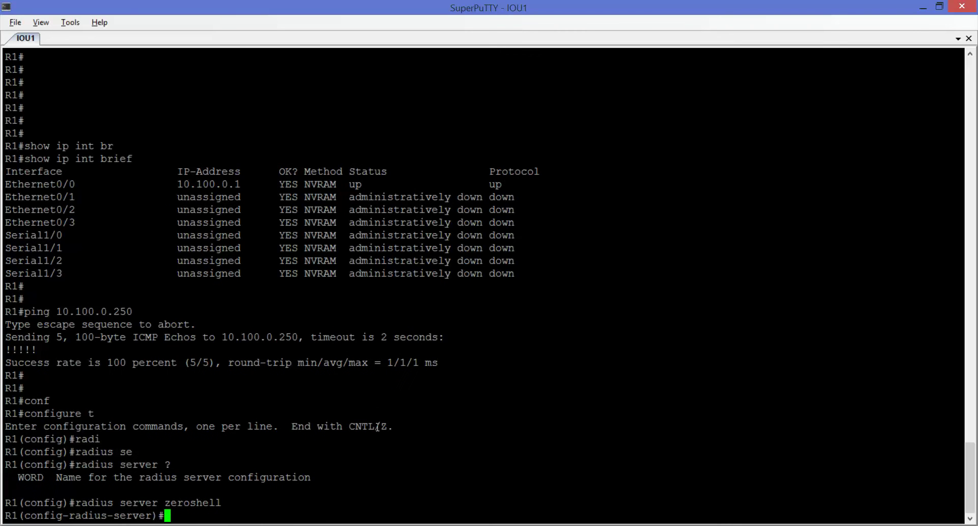
text(?)
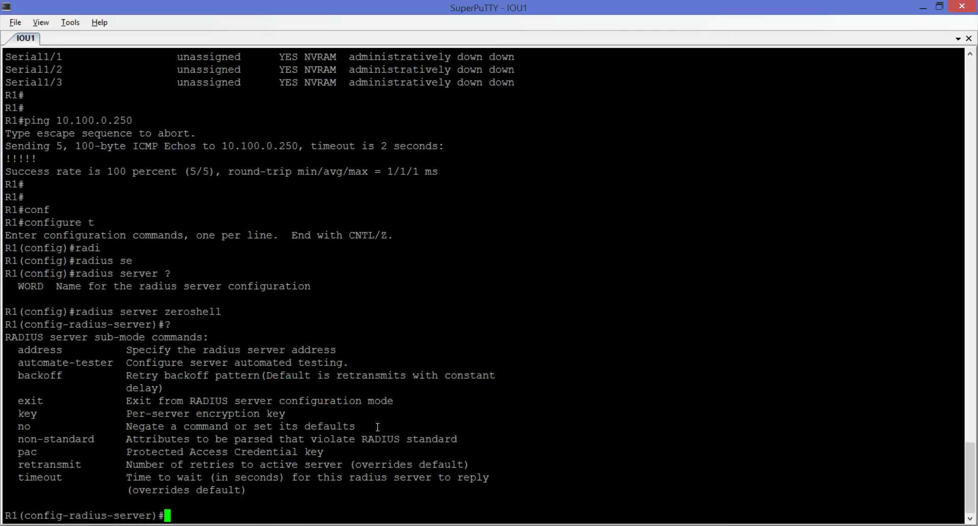
text(key)
Step: Open the RADIUS Authorized Clients list in the ZeroShell web UI
mouse_move(229, 504)
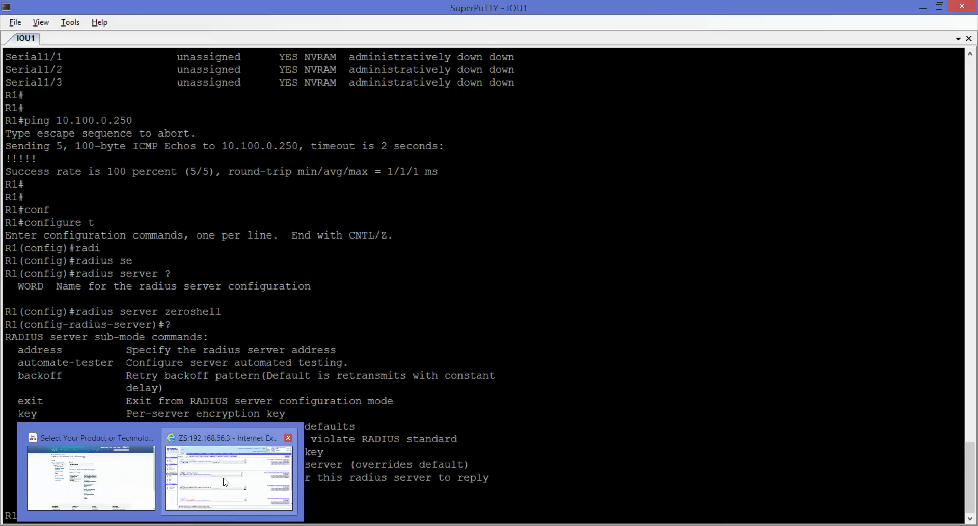
click(223, 477)
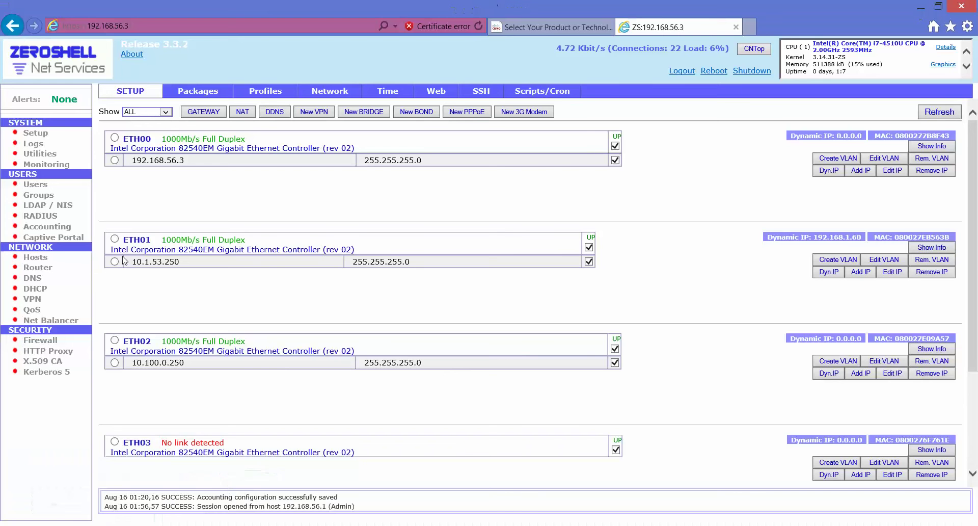
click(39, 216)
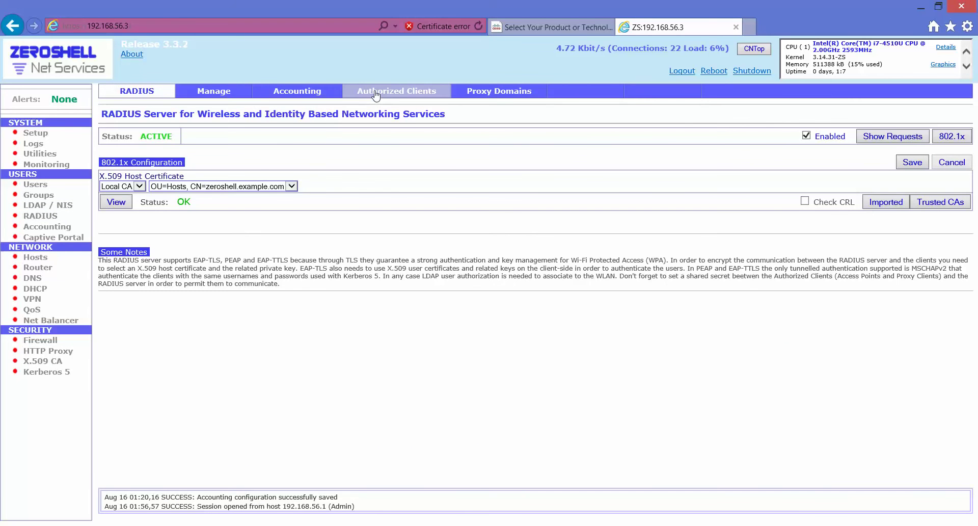
click(375, 92)
Step: Inspect R1's client entry, subnet 10.100.0.1/24 and its shared secret, then close the list
drag(371, 177, 300, 175)
click(184, 186)
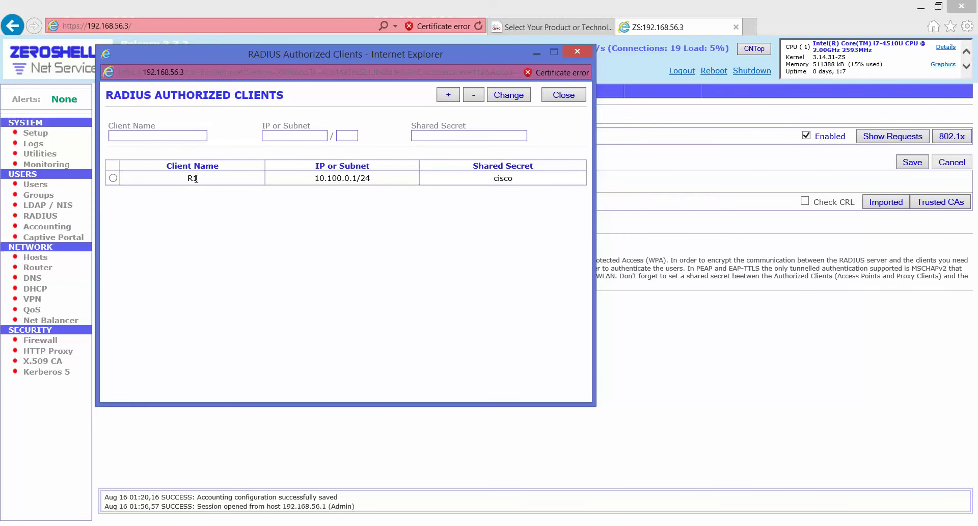
drag(318, 180, 380, 186)
click(339, 180)
double_click(339, 180)
click(328, 181)
shift+click(405, 181)
double_click(502, 179)
click(493, 176)
click(557, 102)
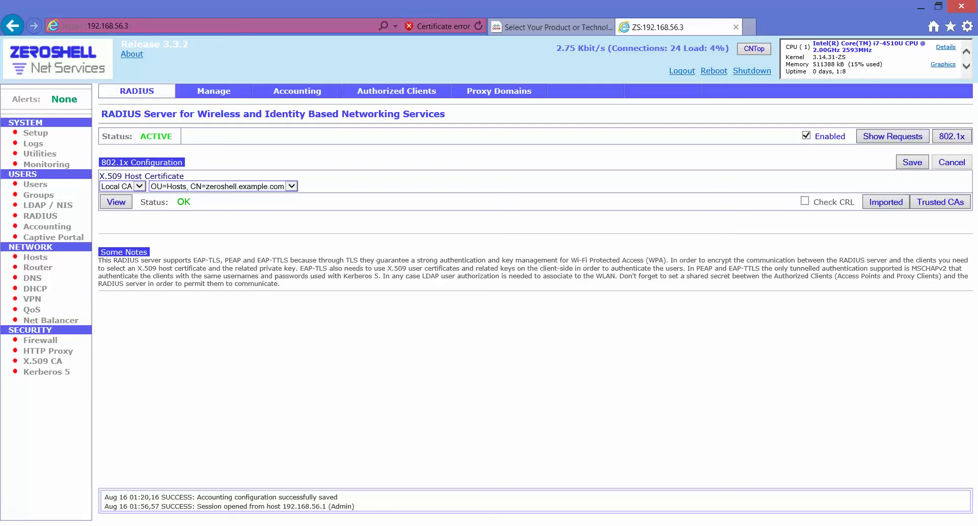
Step: Set the zeroshell RADIUS server's shared key to the secret from ZeroShell
key(alt+Tab)
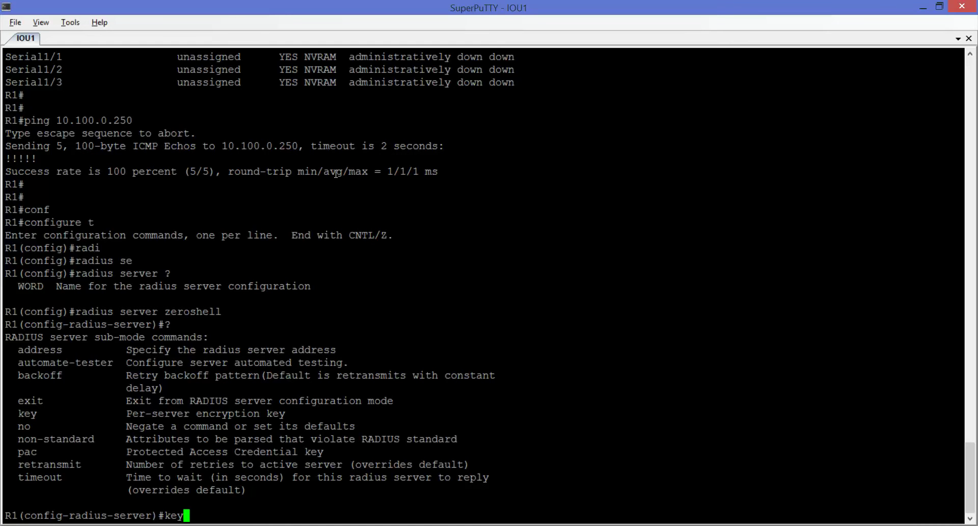
text(cisco)
key(Return)
Step: Set address ipv4 10.100.0.250 with auth-port 1812 and acct-port 1813, then exit the sub-mode
text(add)
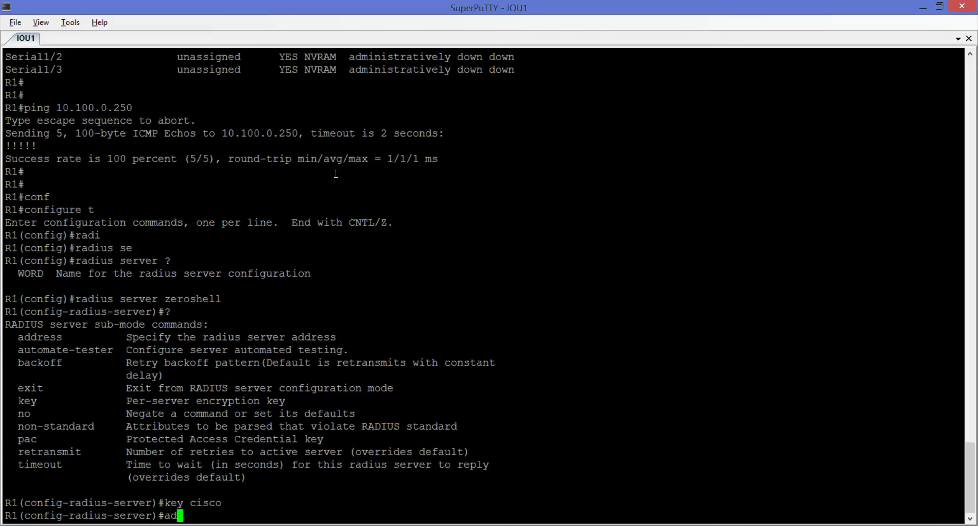
key(Tab)
text(?)
text(ipvv)
key(Tab)
key(BackSpace)
key(Tab)
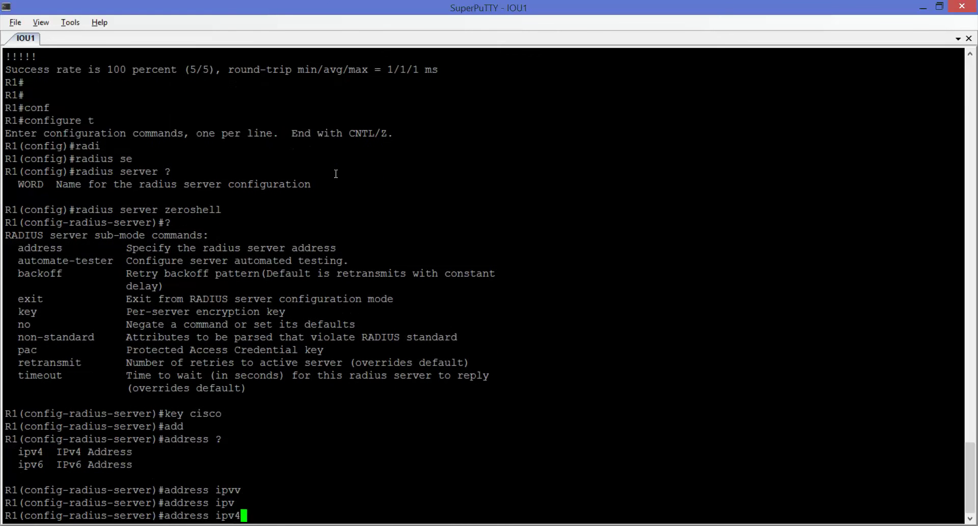
text(4 ?10.)
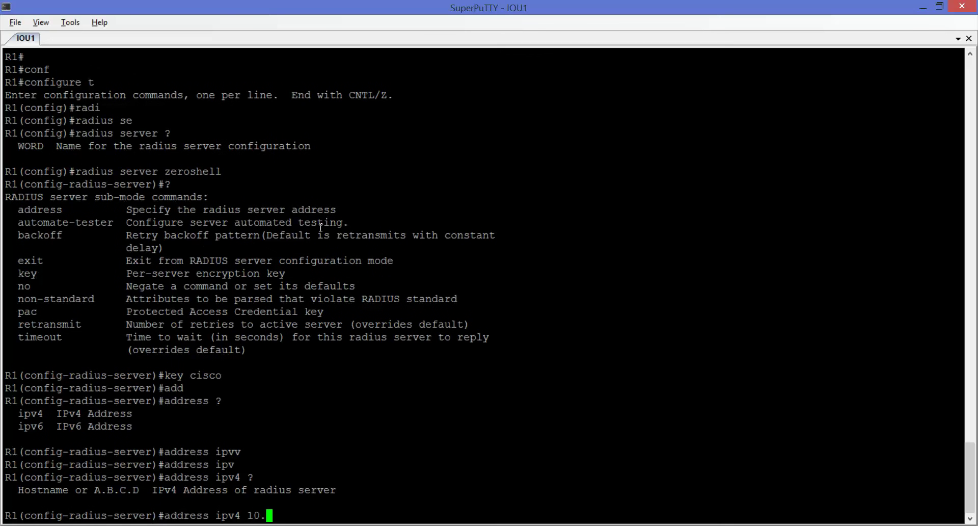
text(100.0.250 ?)
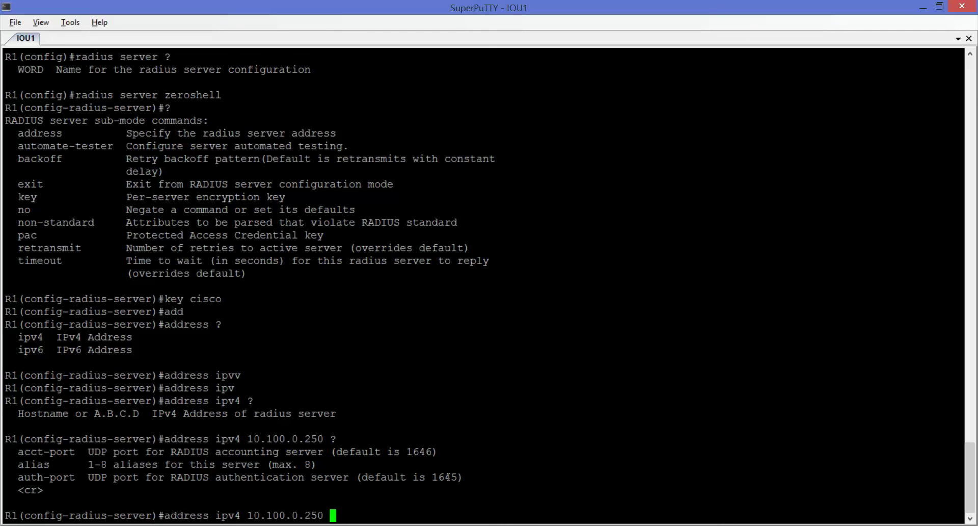
text(au)
key(Tab)
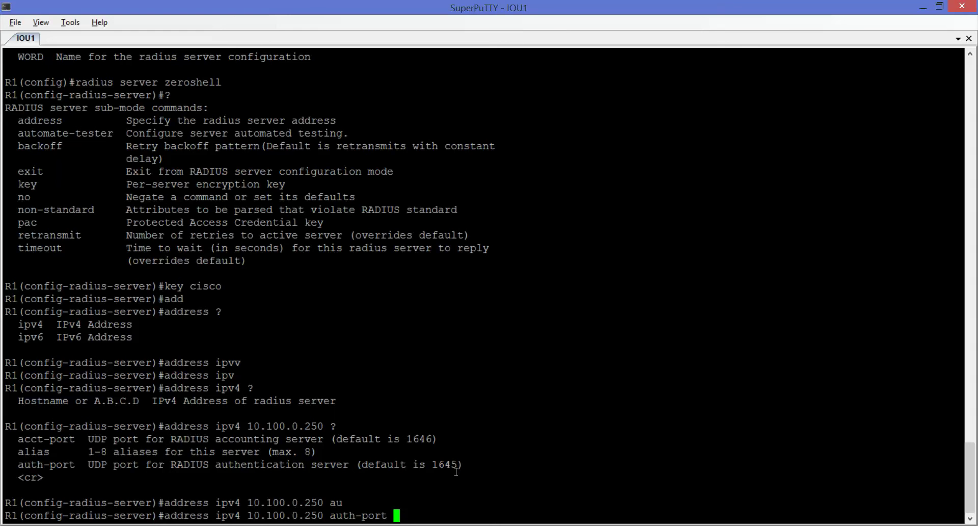
text(1812 acc)
key(Tab)
text(1813)
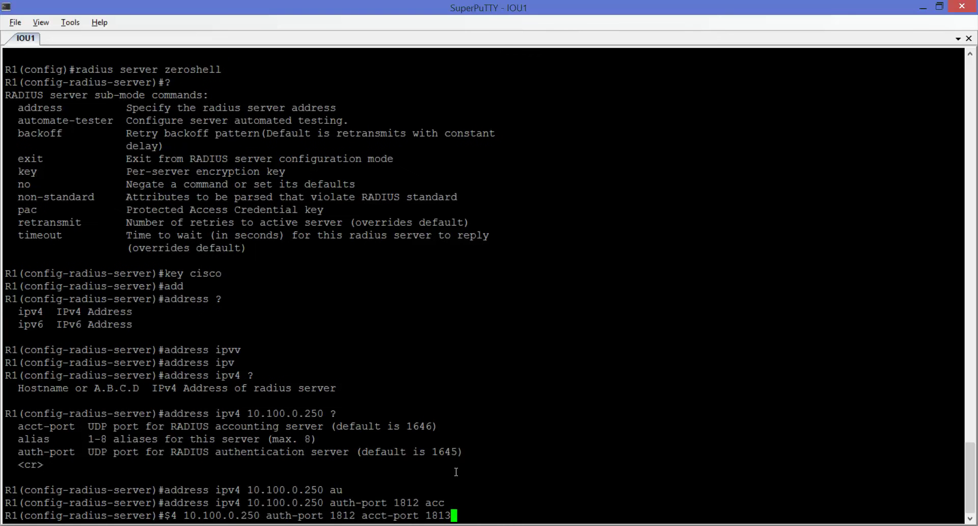
key(Return)
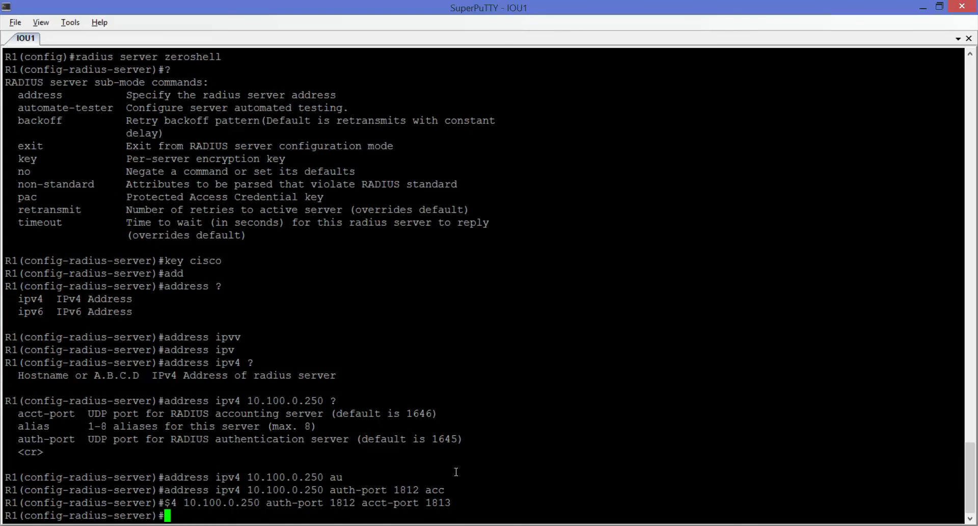
text(exit)
key(Return)
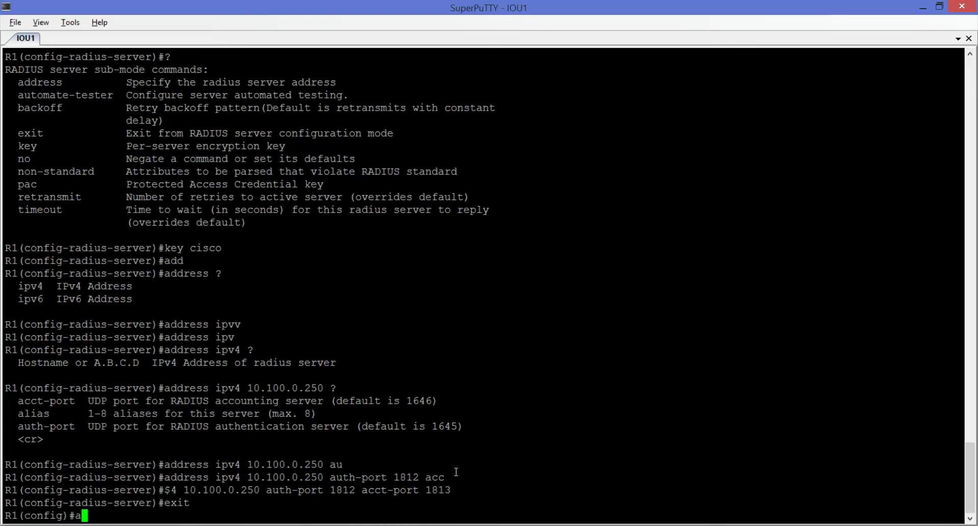
Step: Explore the 'aaa authentication login TELNET group' syntax with help, then abandon that command
text(aa)
key(Tab)
text(?)
key(space)
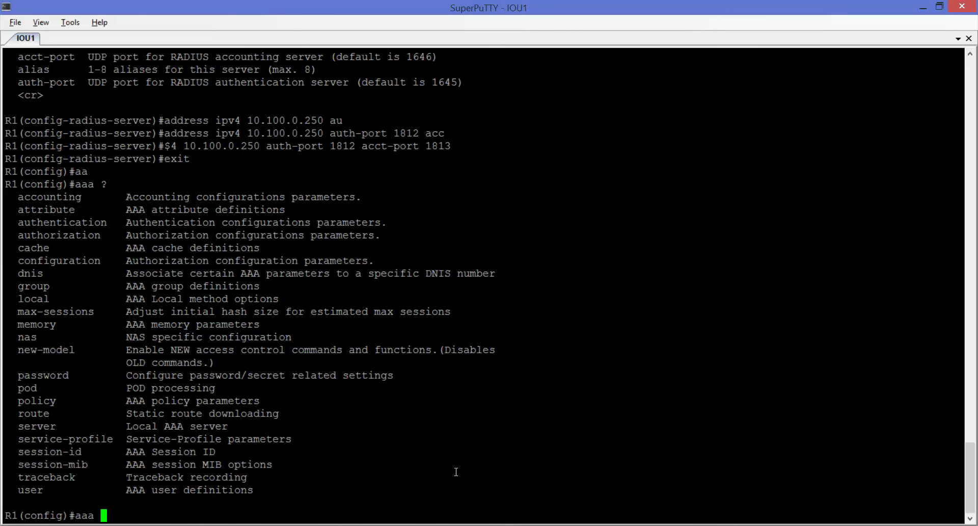
text(au)
key(Tab)
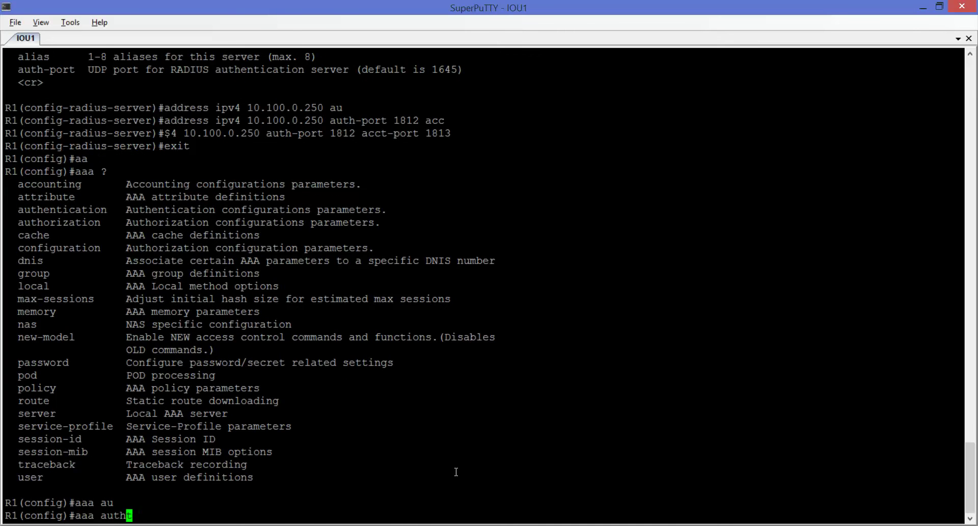
text(e)
key(Tab)
text(?)
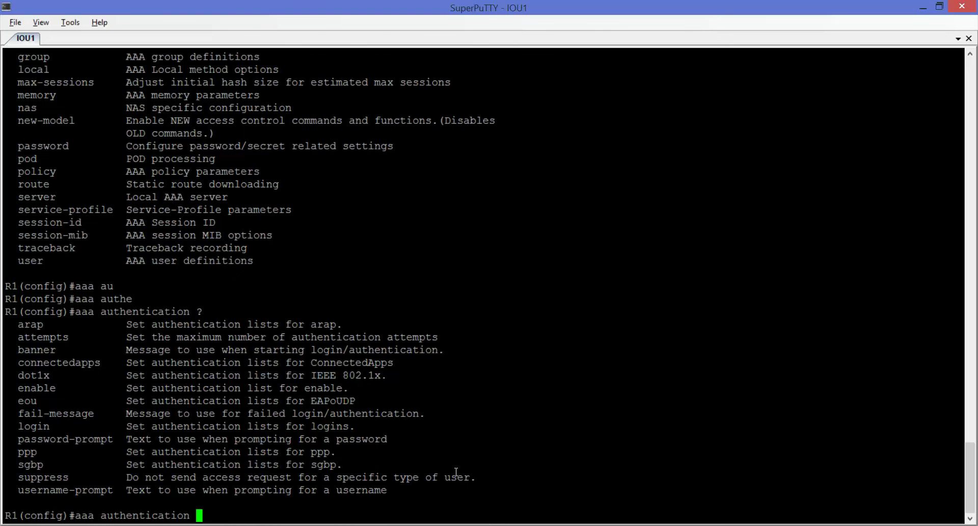
text(log)
key(Tab)
text(?)
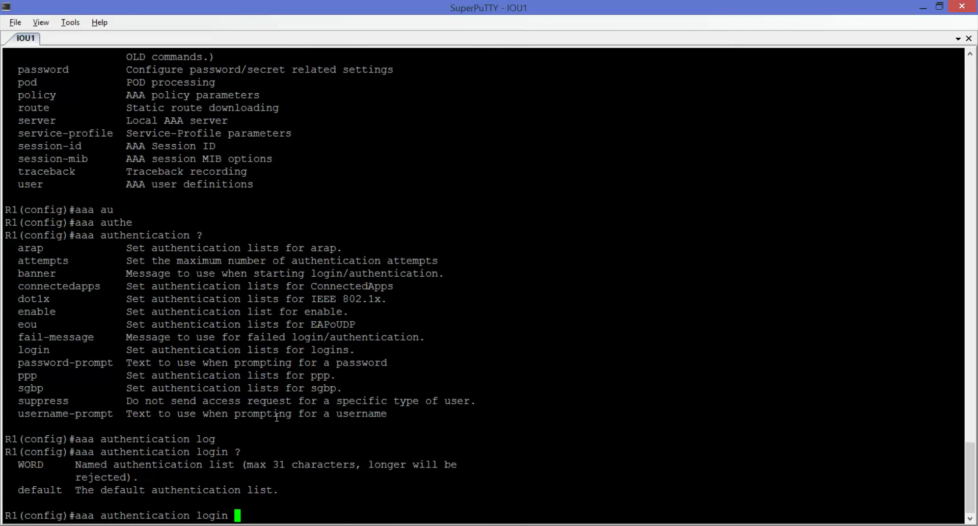
text(TELNET ?)
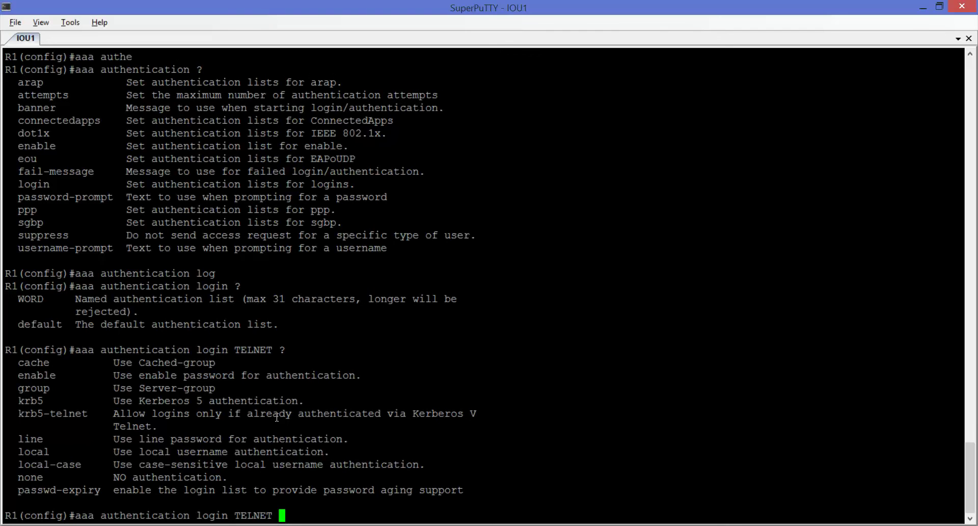
text(gr)
key(Tab)
text(?)
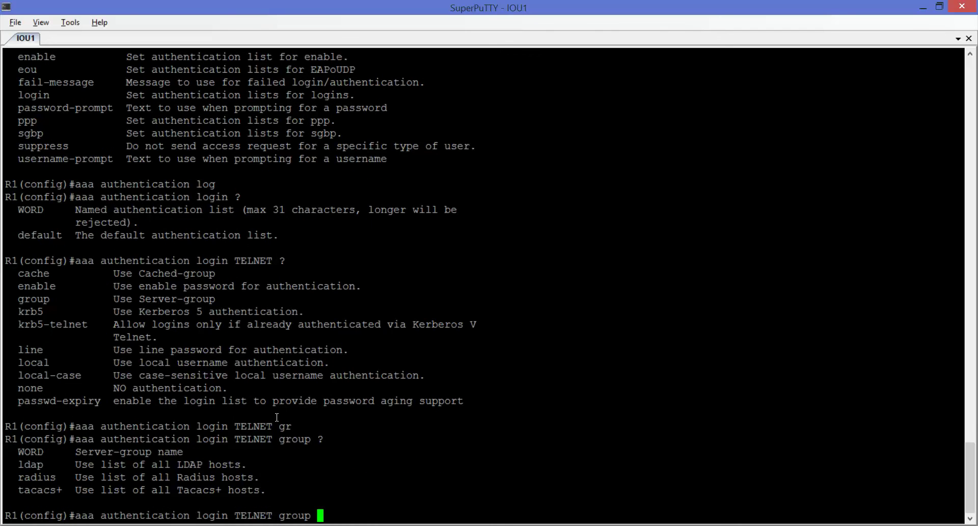
key(BackSpace)
key(BackSpace)
key(BackSpace)
key(BackSpace)
key(BackSpace)
key(BackSpace)
key(BackSpace)
key(BackSpace)
key(BackSpace)
key(BackSpace)
key(BackSpace)
key(BackSpace)
key(BackSpace)
key(BackSpace)
key(BackSpace)
key(BackSpace)
key(BackSpace)
key(BackSpace)
key(BackSpace)
key(BackSpace)
key(BackSpace)
Step: Enter 'aaa group server radius zeroshell' to create the group and enter its sub-mode
text(gr)
key(Tab)
text(?)
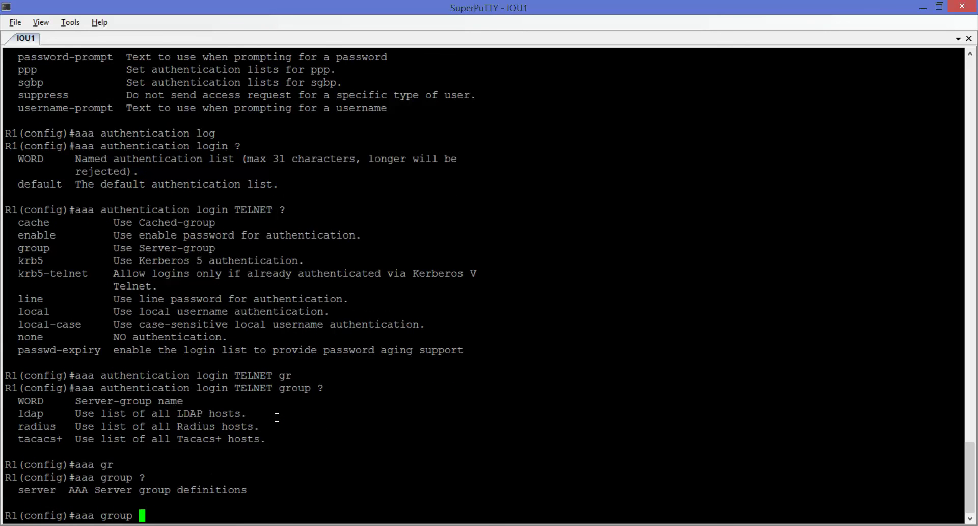
text(ser)
key(Tab)
text(?)
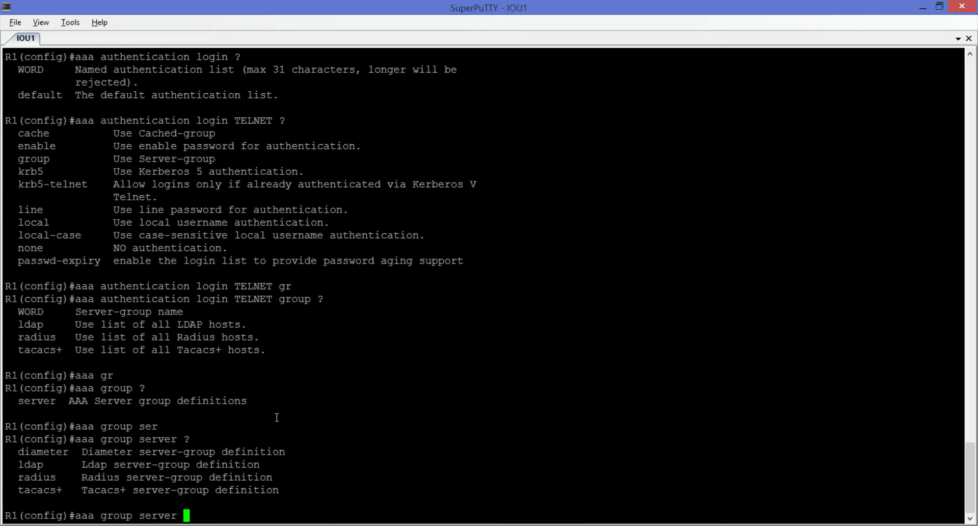
text(ra)
key(Tab)
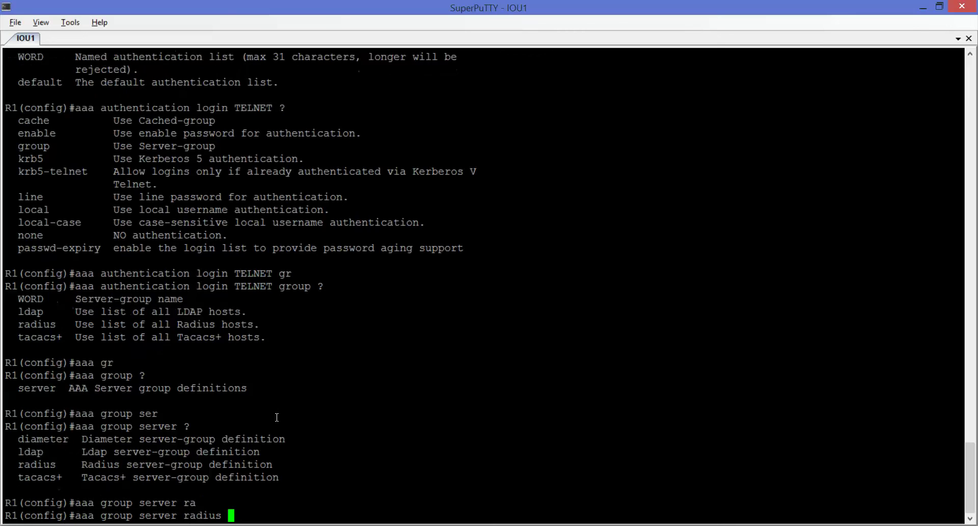
text(?)
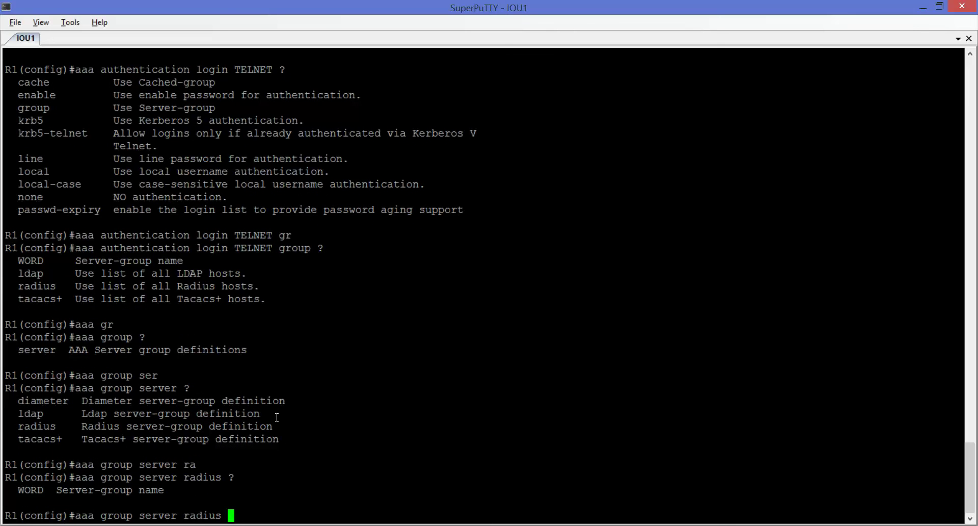
text(zeroshell)
key(Return)
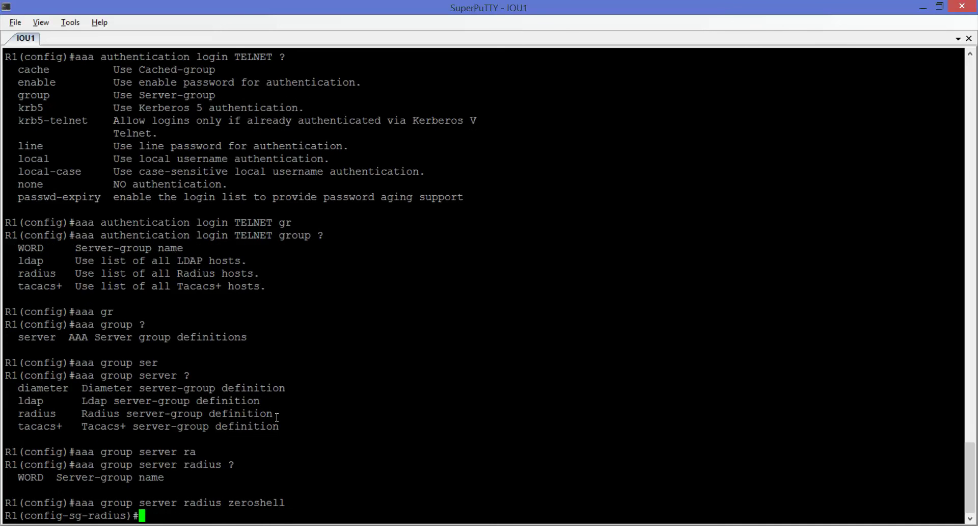
Step: Add 'server name zeroshell' to the RADIUS server group, then exit server-group mode
text(?)
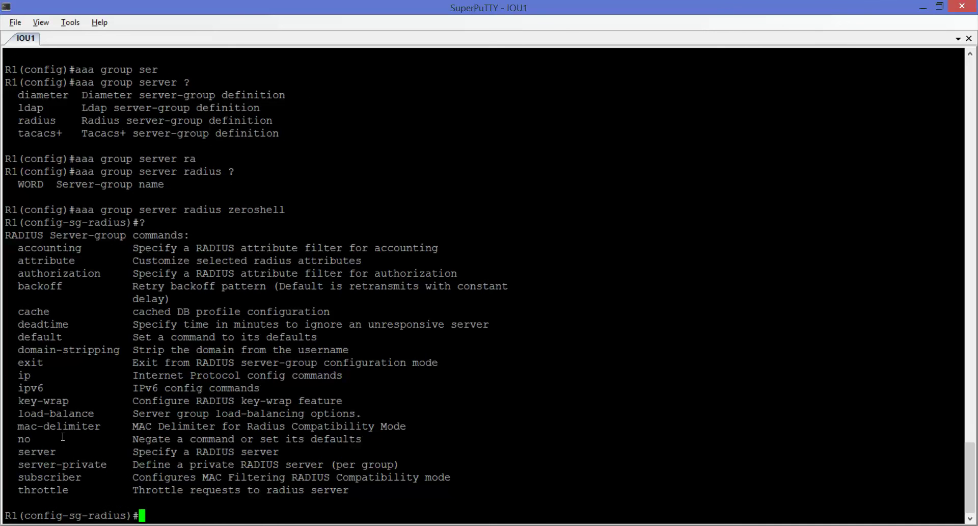
double_click(50, 451)
right_click(131, 385)
text(?)
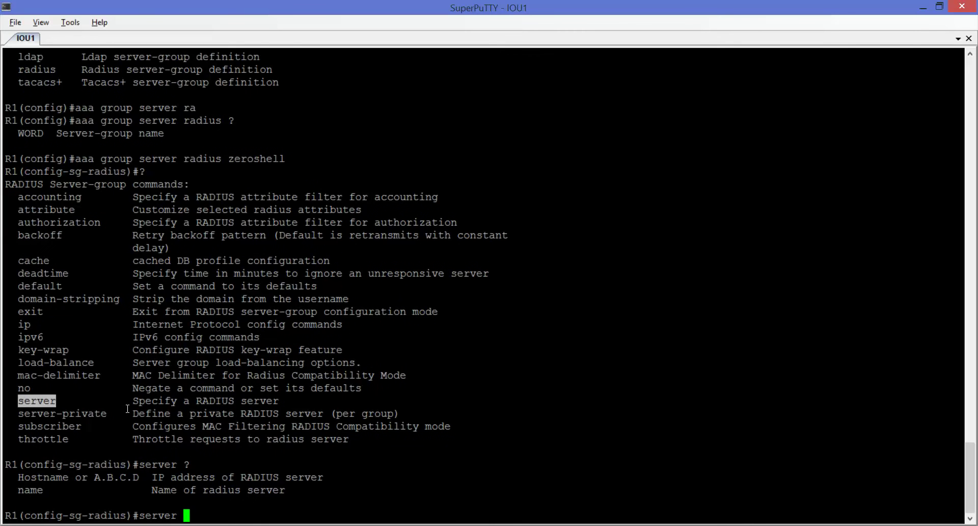
text(nam)
key(Tab)
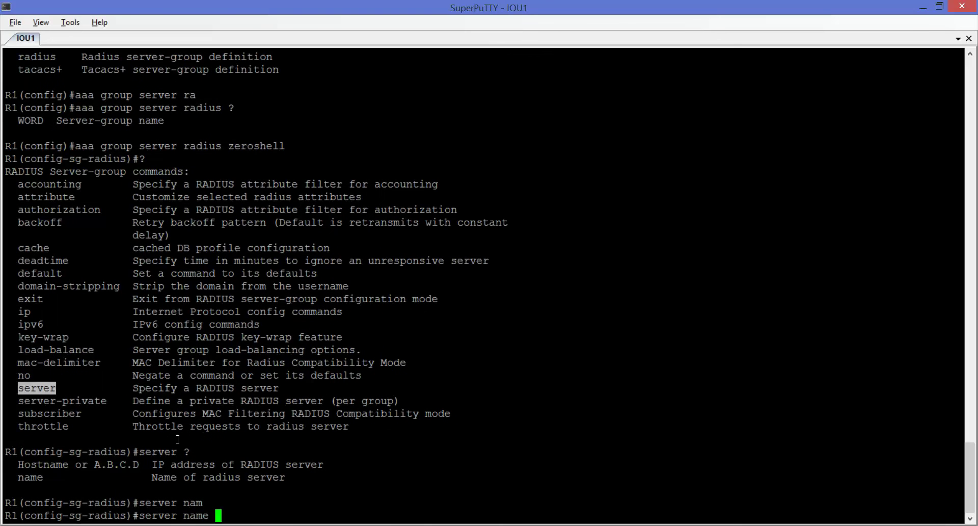
double_click(256, 146)
key(ctrl+c)
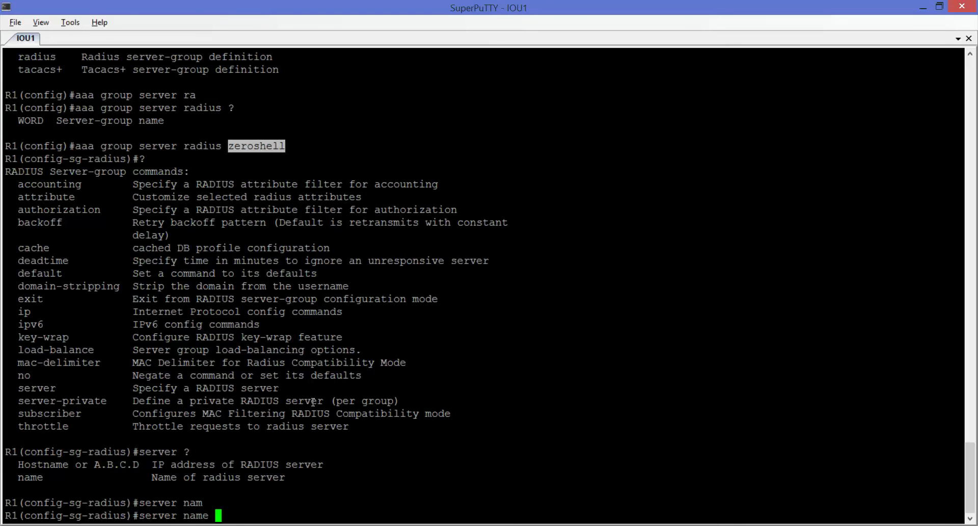
click(362, 467)
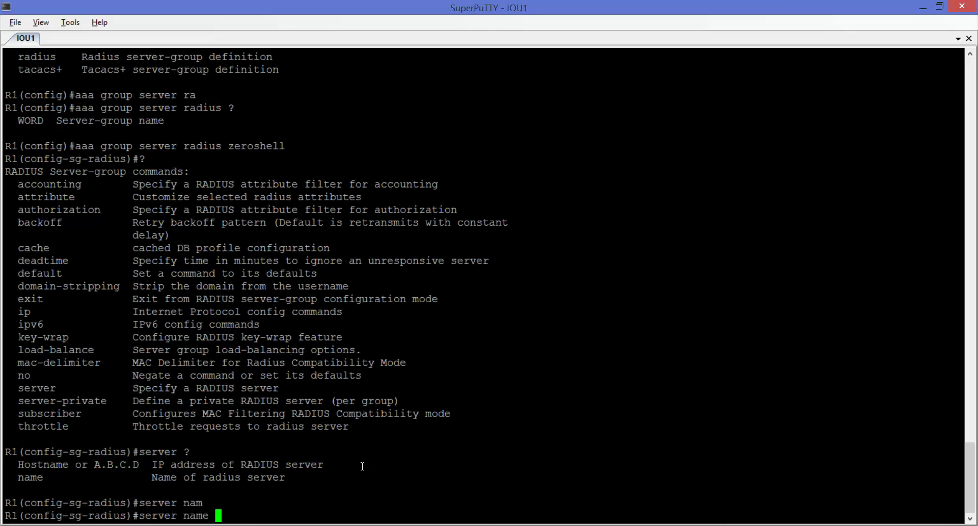
right_click(363, 466)
text(?)
key(BackSpace)
key(Return)
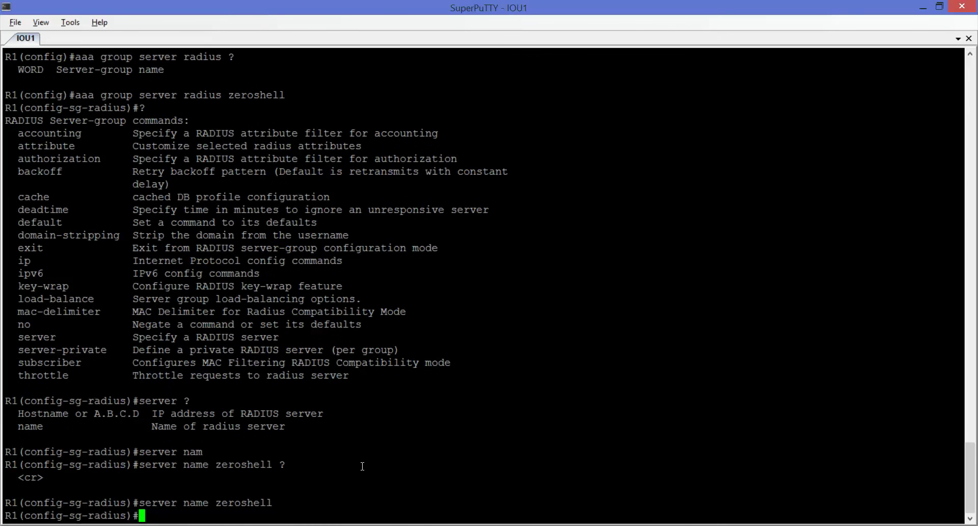
text(exit)
key(Return)
Step: Define 'aaa authentication login TELNET group zeroshell' so the TELNET login list uses ZeroShell
text(aa)
key(Tab)
text(au)
key(Tab)
text(then)
key(Tab)
text(?)
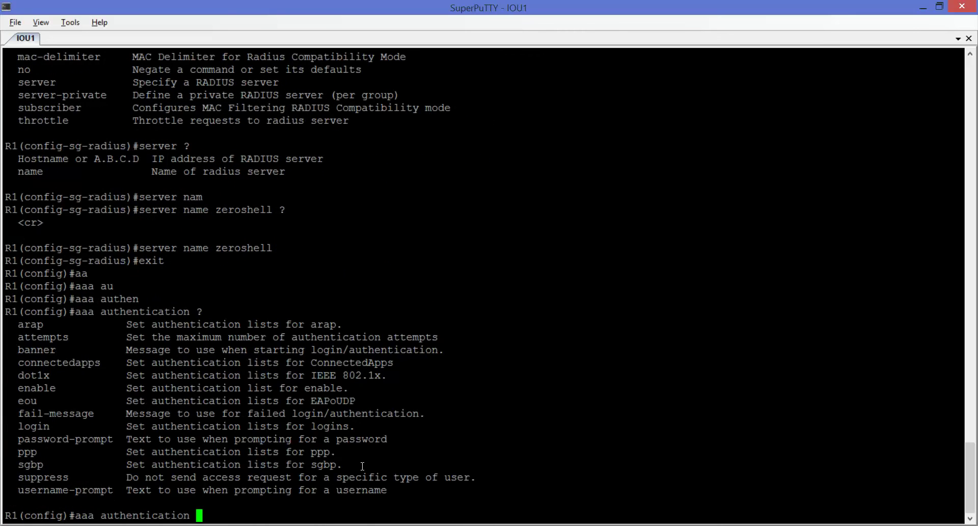
text(log)
key(Tab)
text(?TELNET ?)
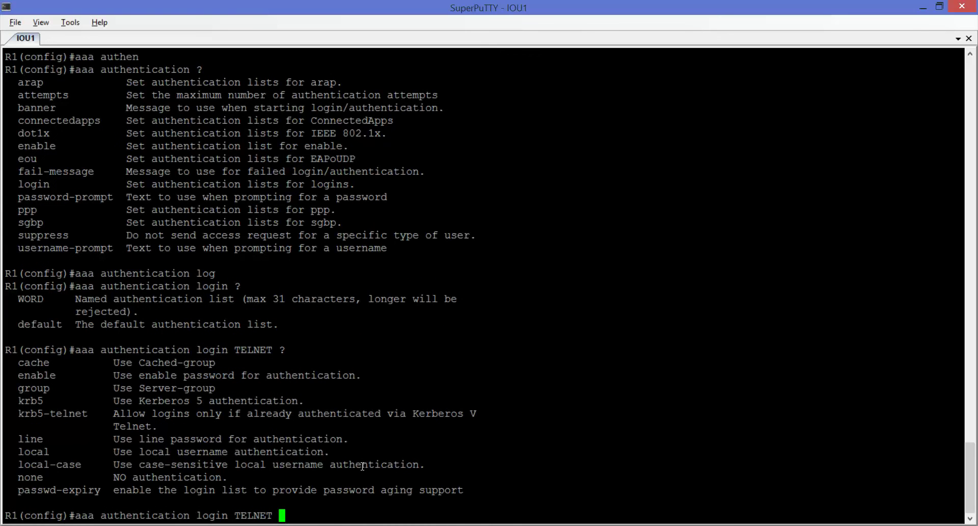
text(gr)
key(Tab)
text(?)
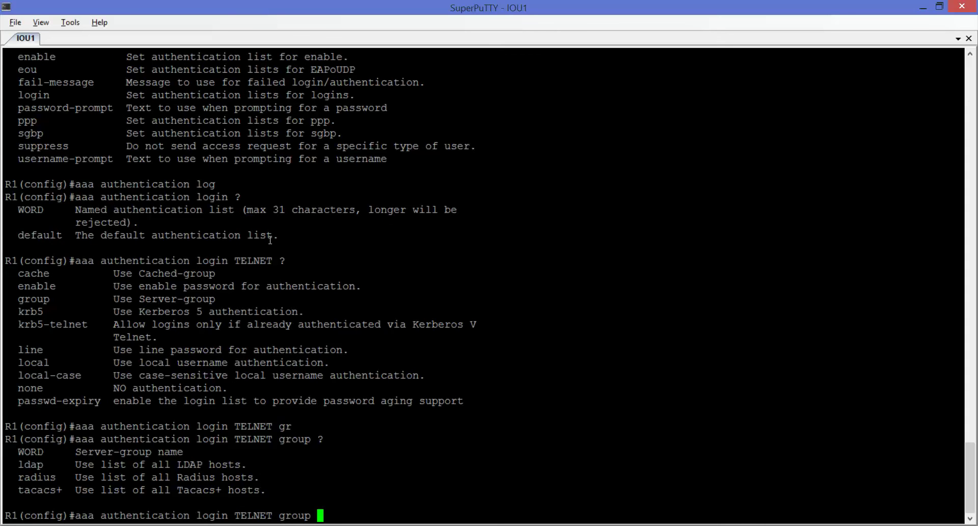
scroll(271, 233, up, 6)
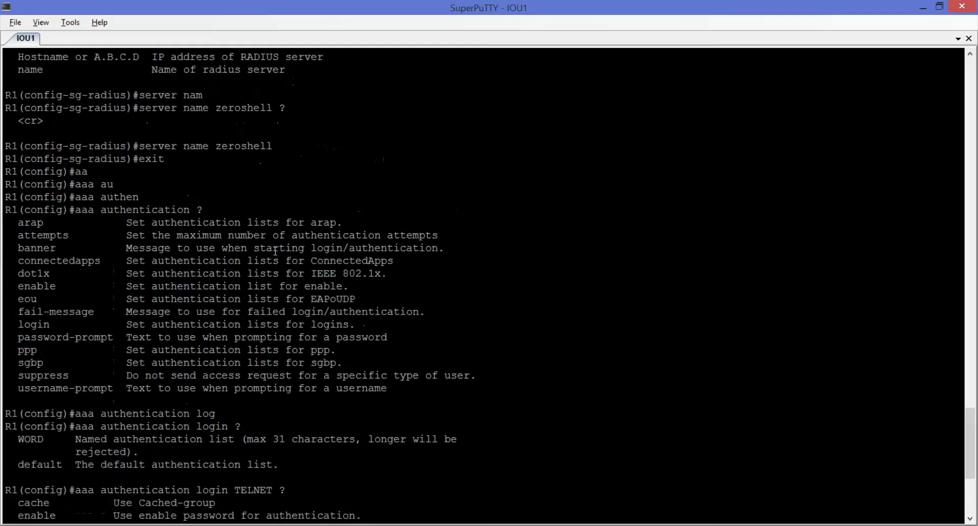
double_click(253, 146)
click(254, 146)
double_click(254, 146)
key(ctrl+c)
scroll(254, 158, down, 6)
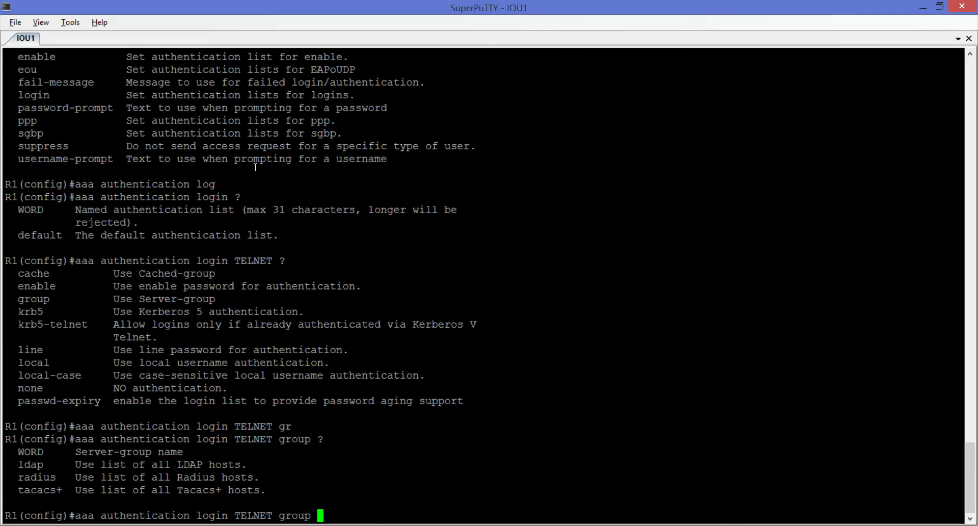
right_click(263, 197)
text(?)
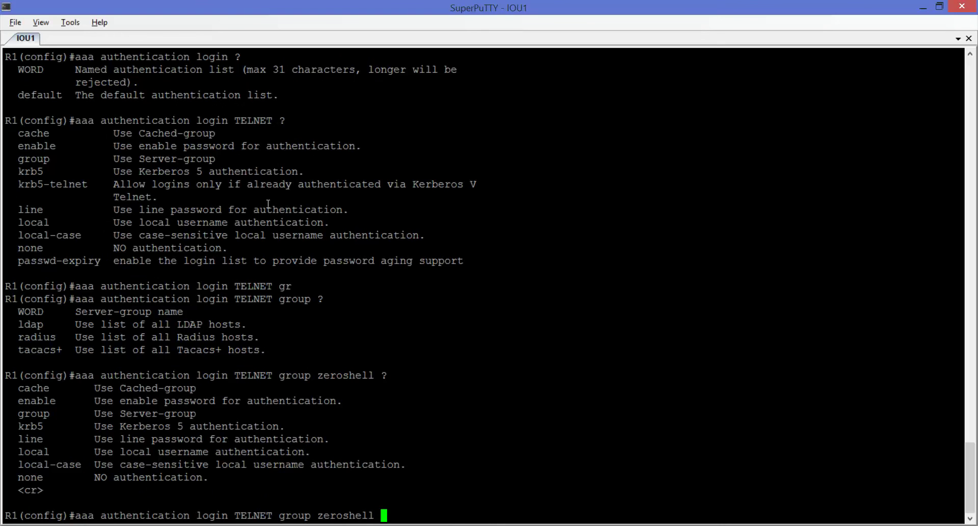
key(Return)
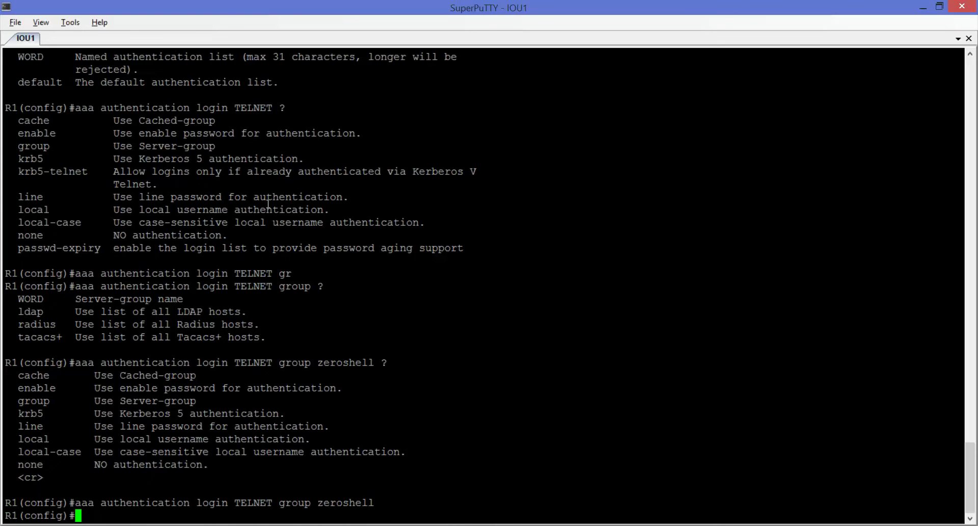
Step: Apply 'login authentication TELNET' on line vty 0 and return to the R1# prompt
text(lin)
key(Tab)
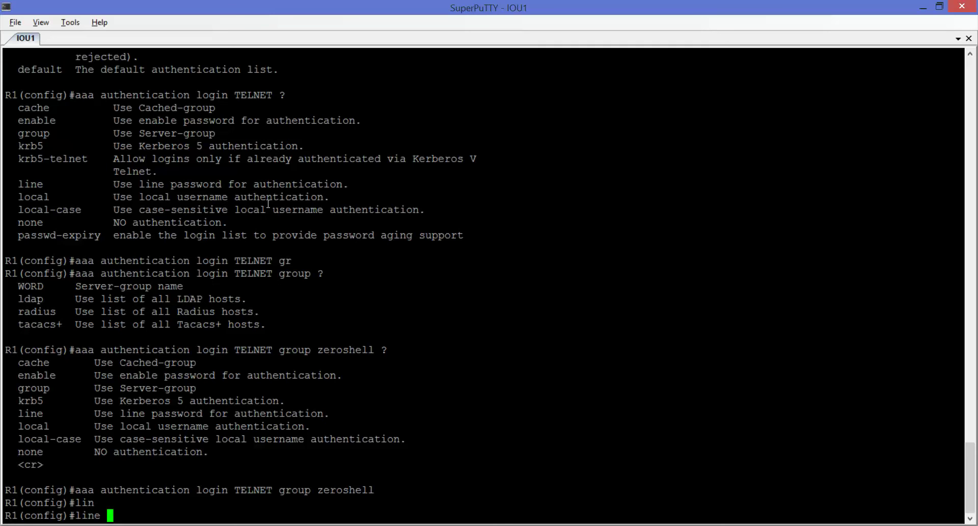
text(vt)
key(Tab)
text(0)
key(Return)
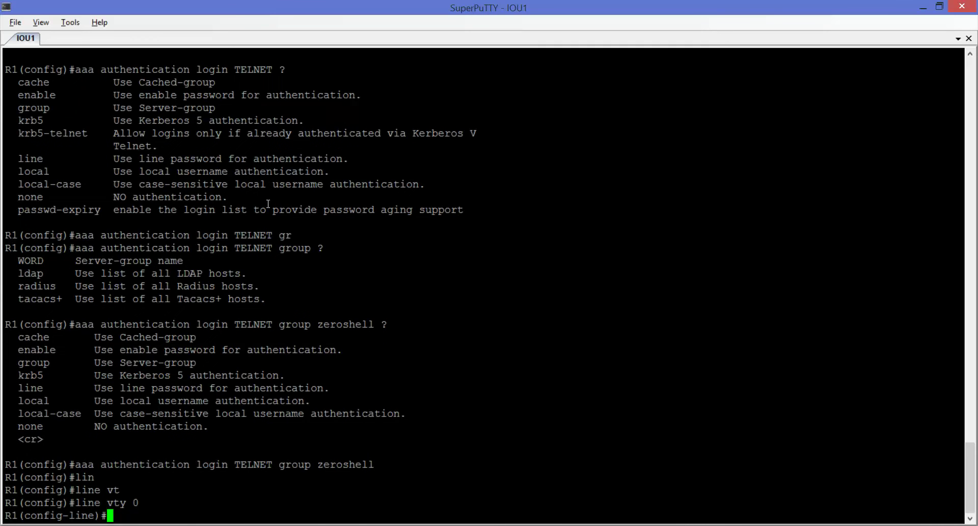
text(log)
key(Tab)
key(Tab)
text(au)
key(Tab)
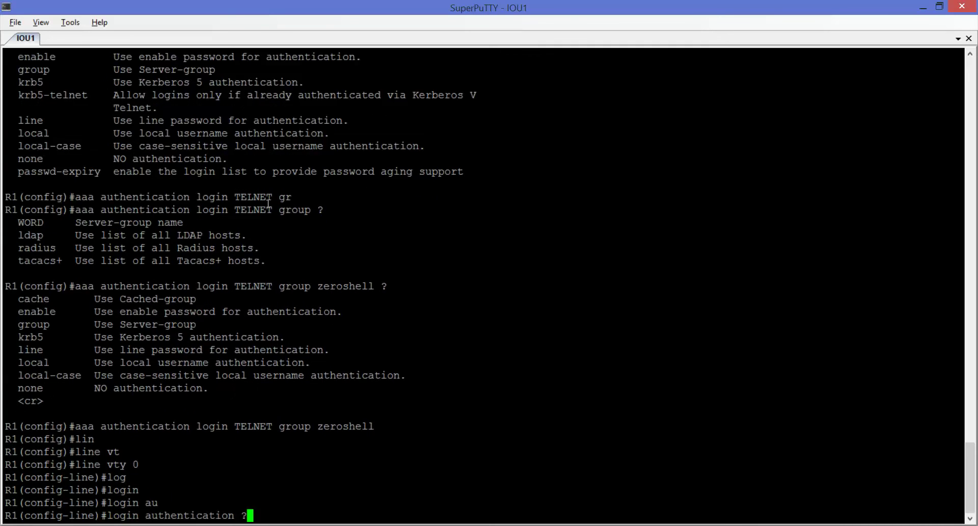
text(?)
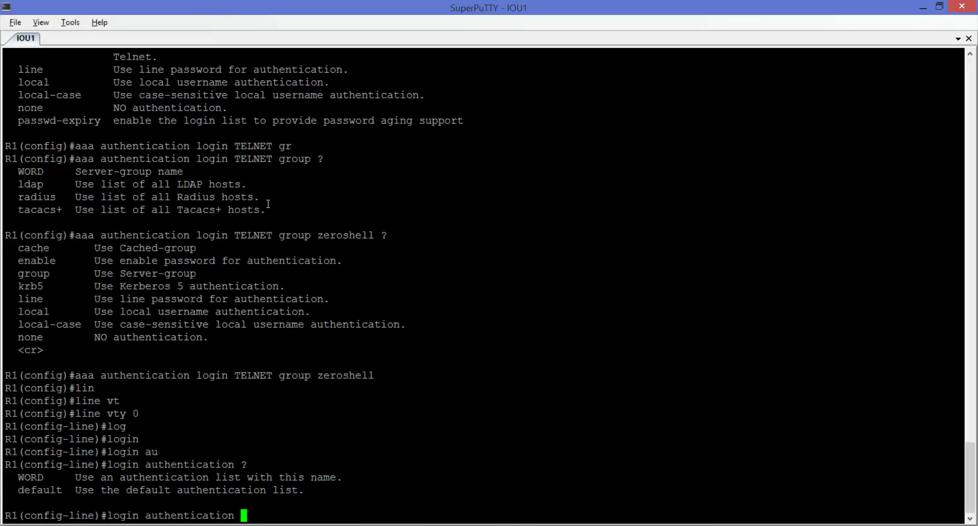
text(TELNET ?)
key(BackSpace)
key(Return)
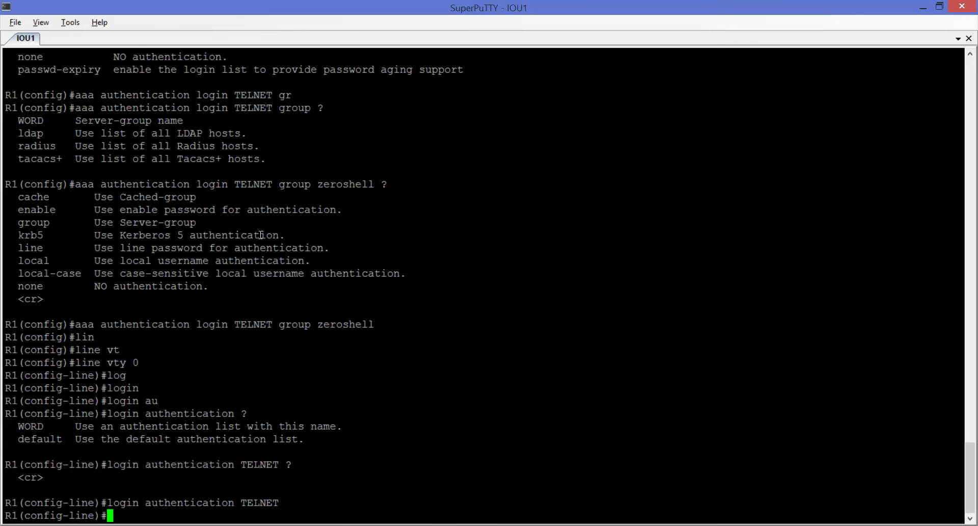
text(end)
key(Return)
key(Return)
key(Return)
key(Return)
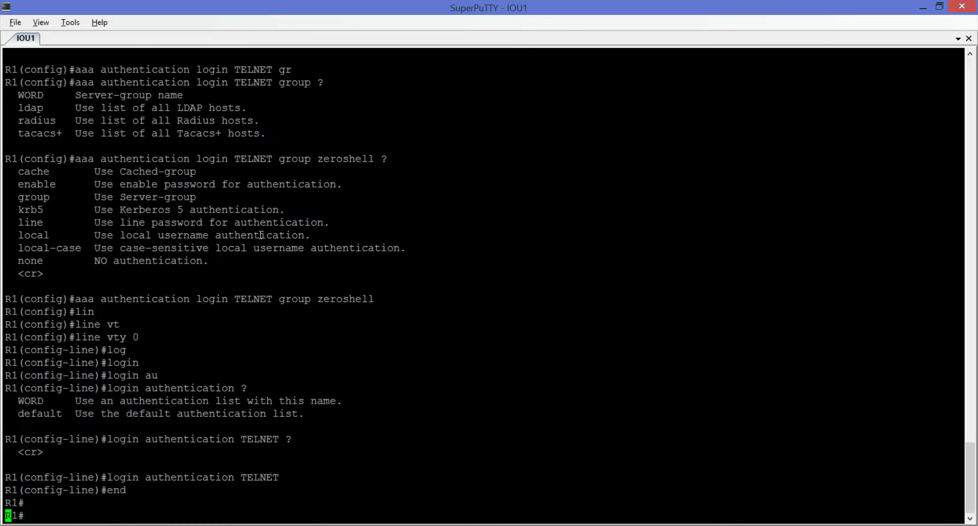
Step: Telnet from R1 to 10.100.0.1 and log in with a RADIUS user's username and password
text(10.)
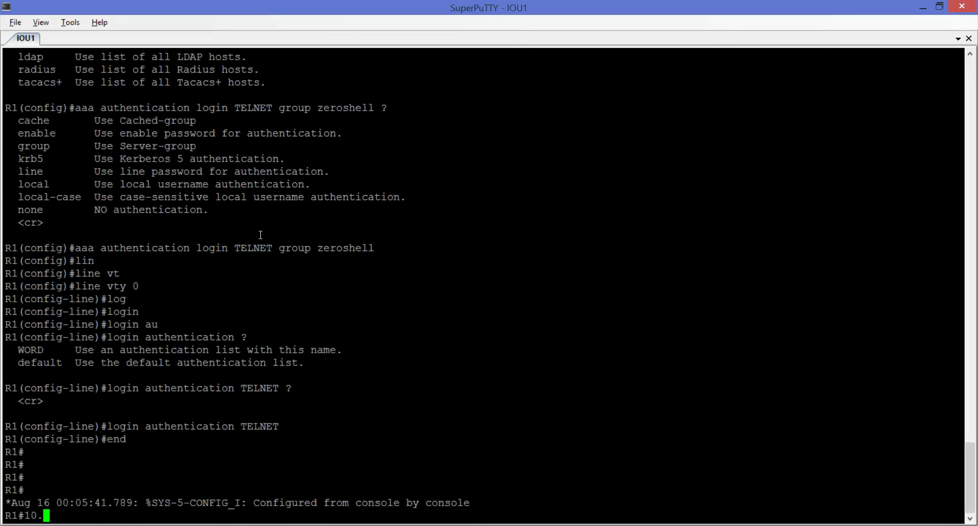
text(100.0.1)
key(Return)
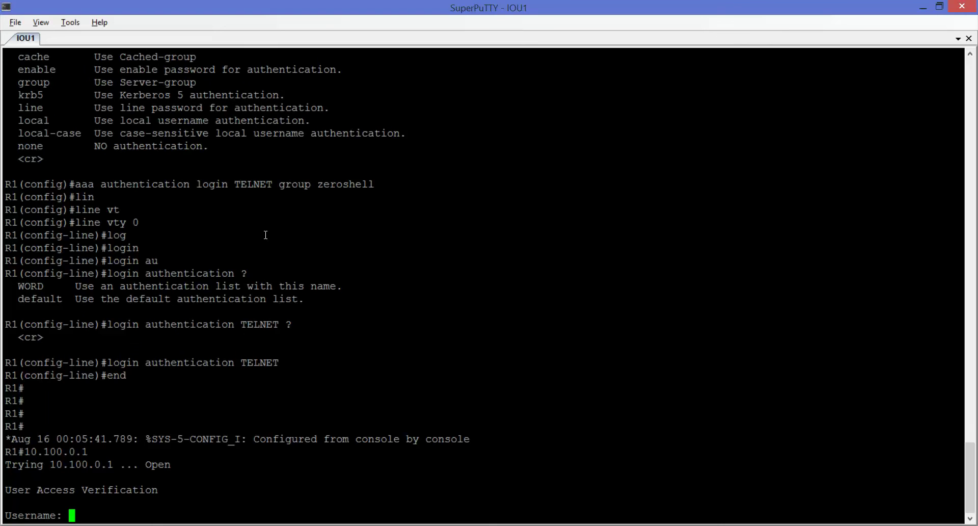
key(Return)
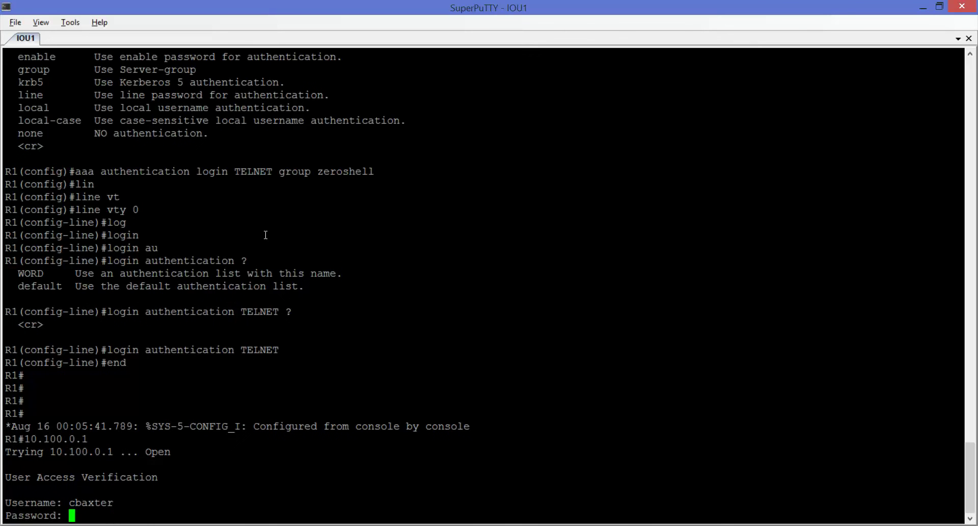
key(Return)
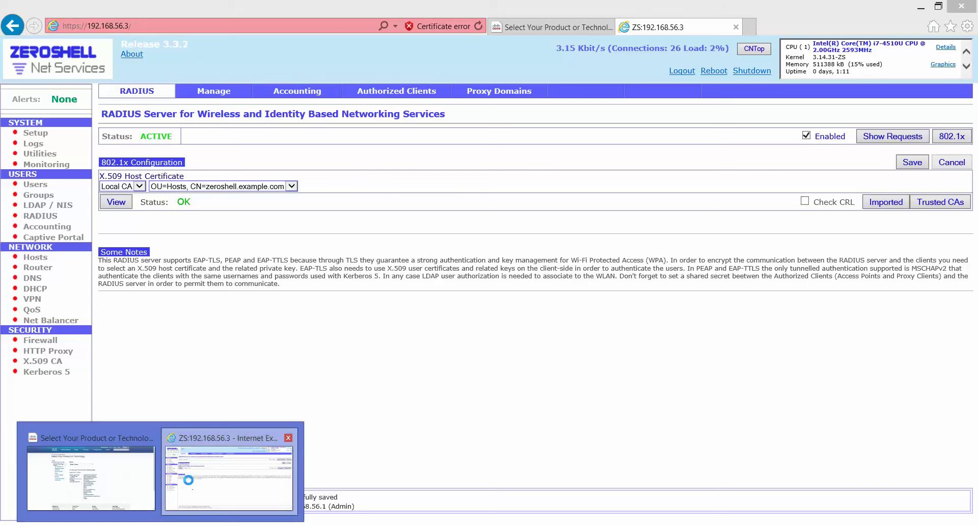
Step: Check the latest Login OK entry on port 2 in ZeroShell's RADIUS log, then close the log viewer
click(187, 490)
click(892, 136)
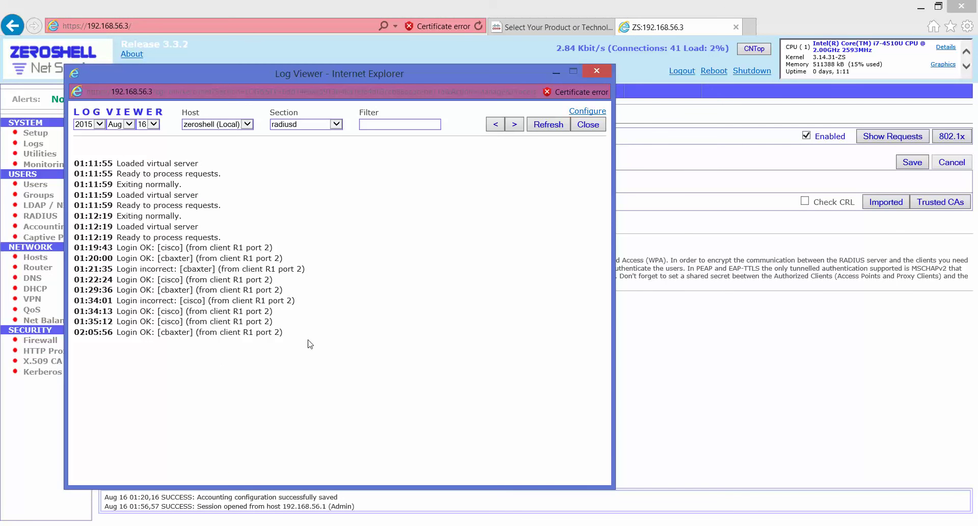
drag(150, 341, 102, 335)
click(102, 334)
double_click(107, 334)
click(93, 330)
drag(137, 331, 72, 336)
click(262, 344)
drag(280, 334, 260, 334)
click(589, 125)
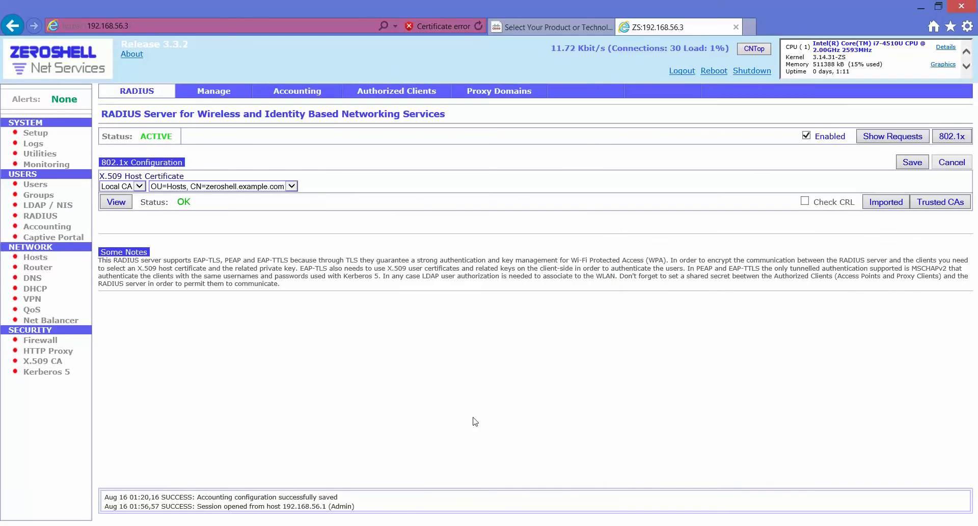
Step: In Wireshark, expand the Access-Request's RADIUS attributes to inspect User-Name and the encrypted User-Password
key(alt+Tab)
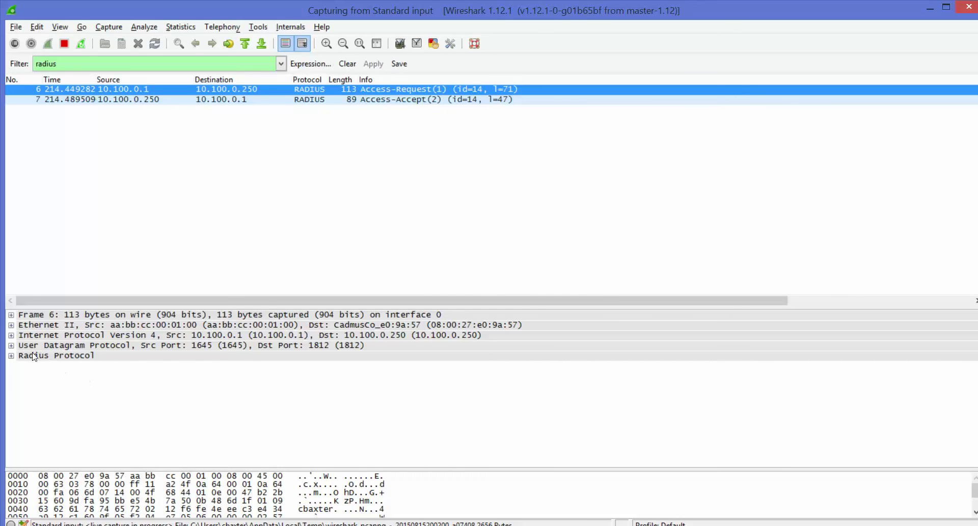
click(11, 356)
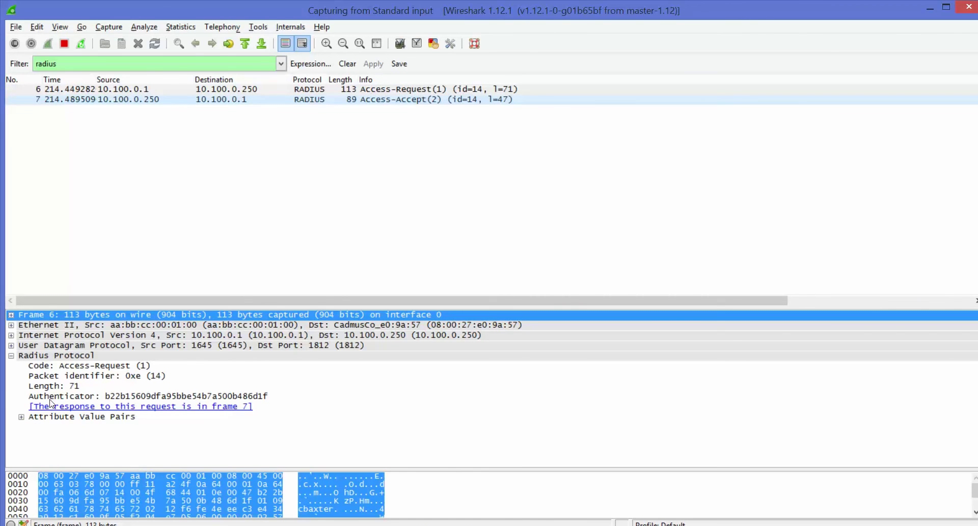
click(101, 397)
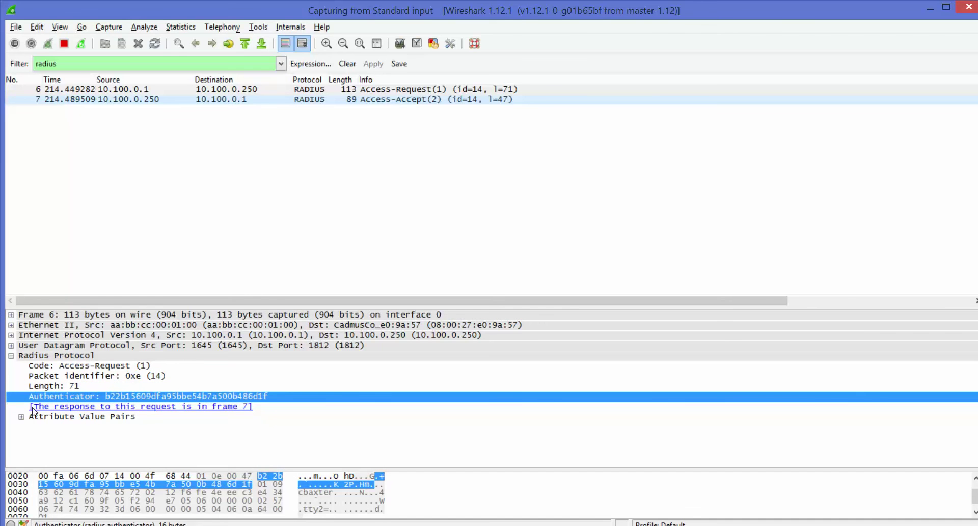
click(21, 416)
scroll(98, 420, down, 1)
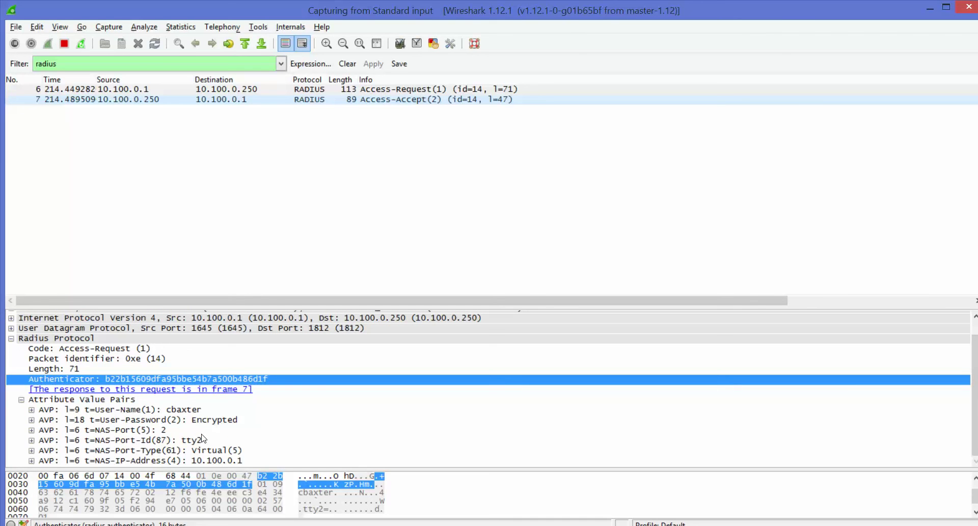
click(176, 412)
click(31, 410)
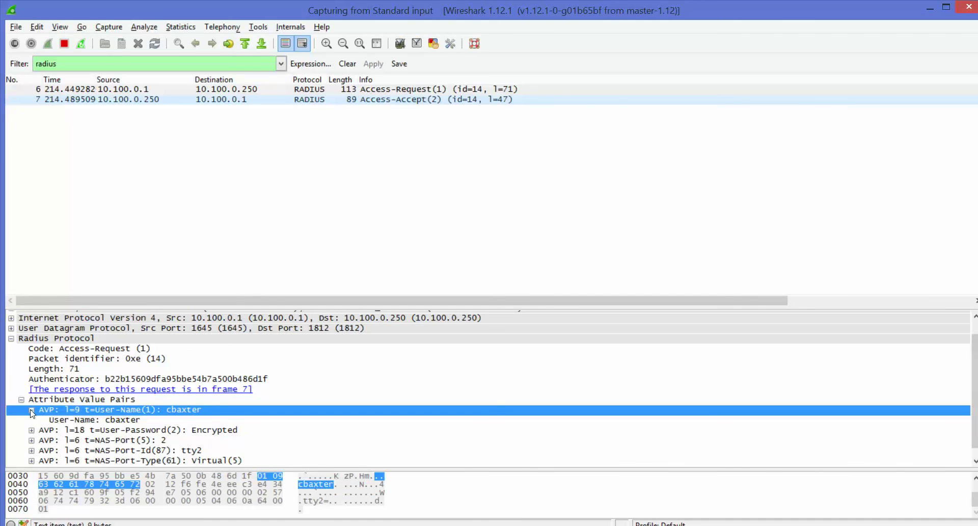
click(32, 411)
click(32, 420)
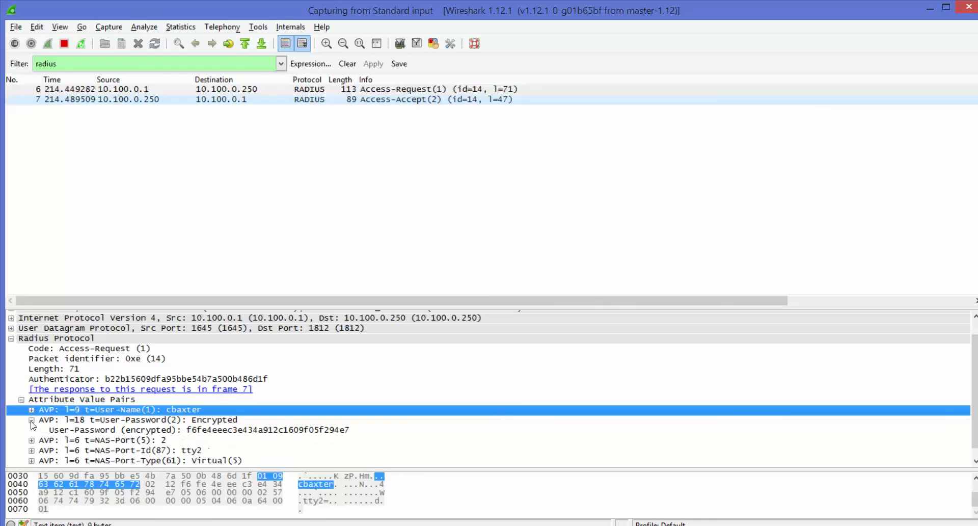
click(241, 431)
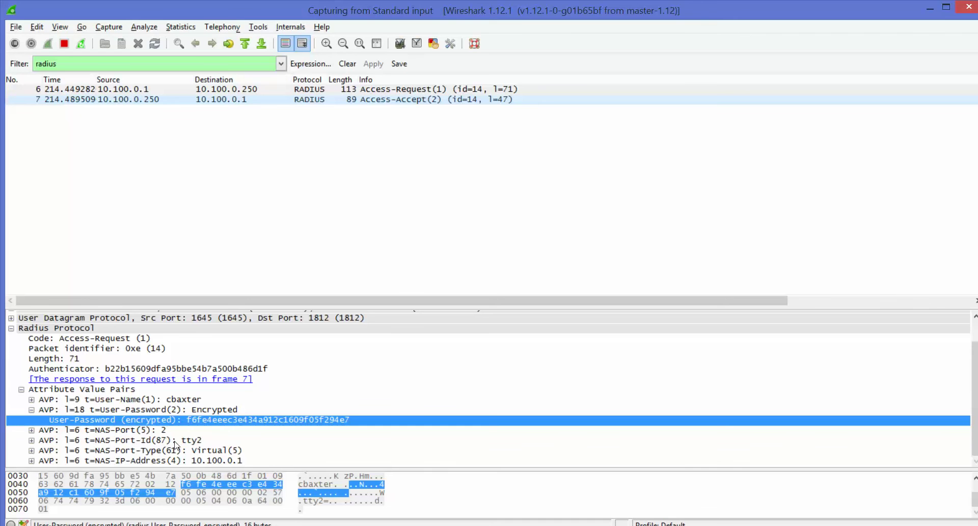
click(31, 409)
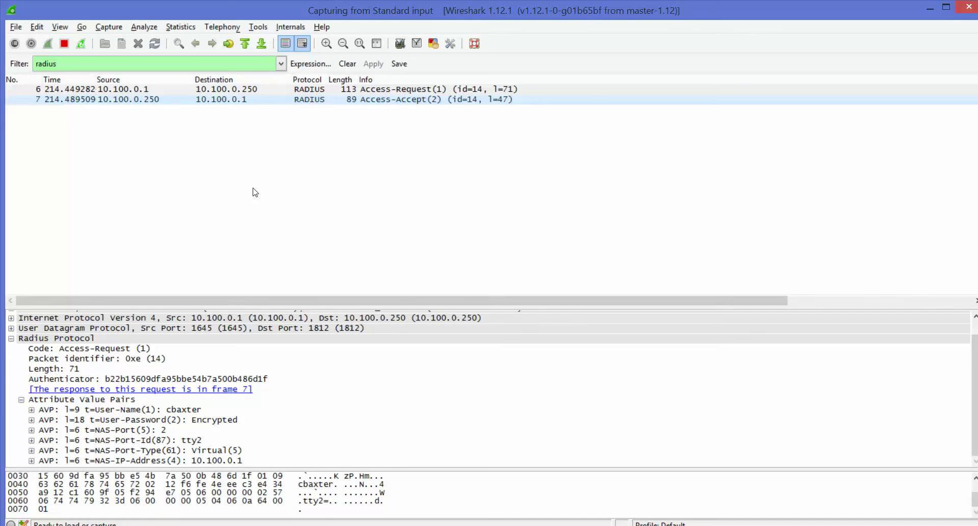
Step: Select packet 7, the Access-Accept, and expand its Reply-Message attribute
click(258, 99)
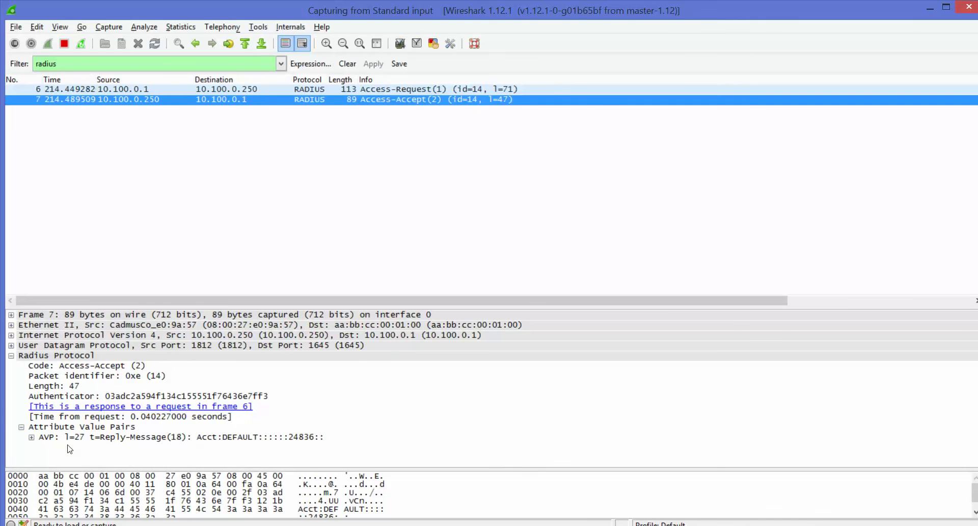
click(41, 438)
click(31, 437)
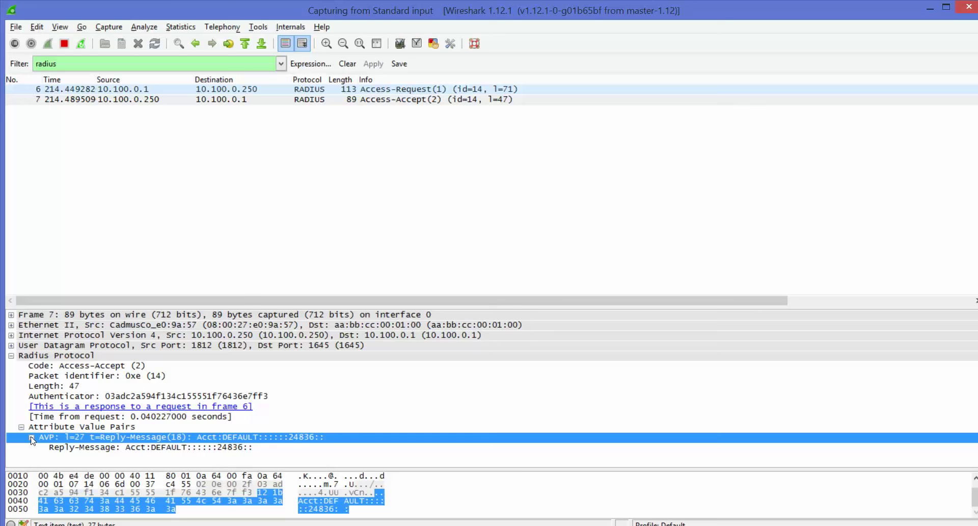
click(130, 450)
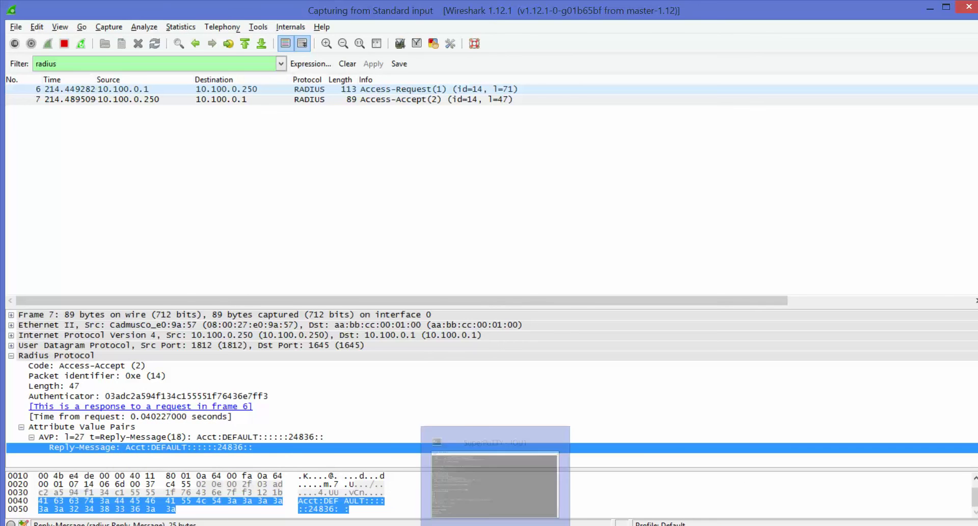
Step: Bring back the R1 SuperPuTTY session, minimize VirtualBox Manager, and switch to Chrome
click(495, 525)
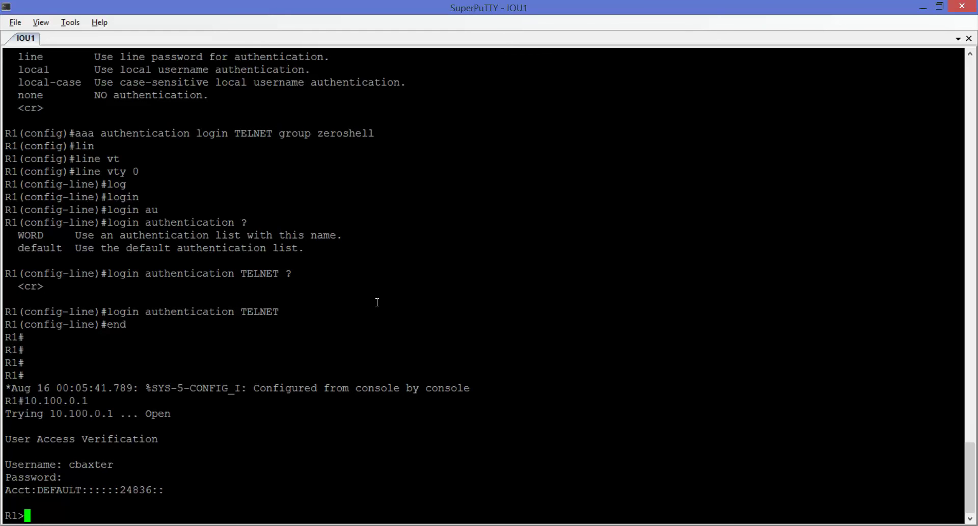
key(alt+Tab)
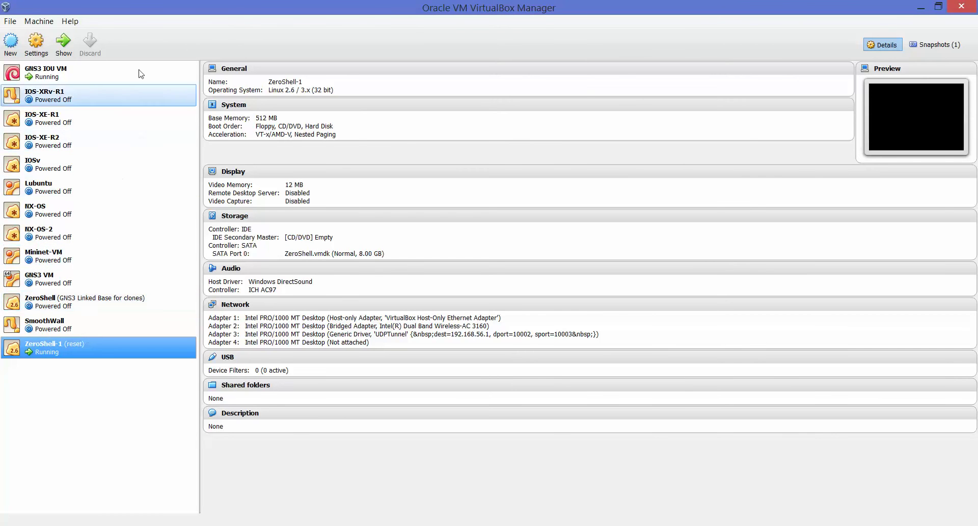
click(921, 8)
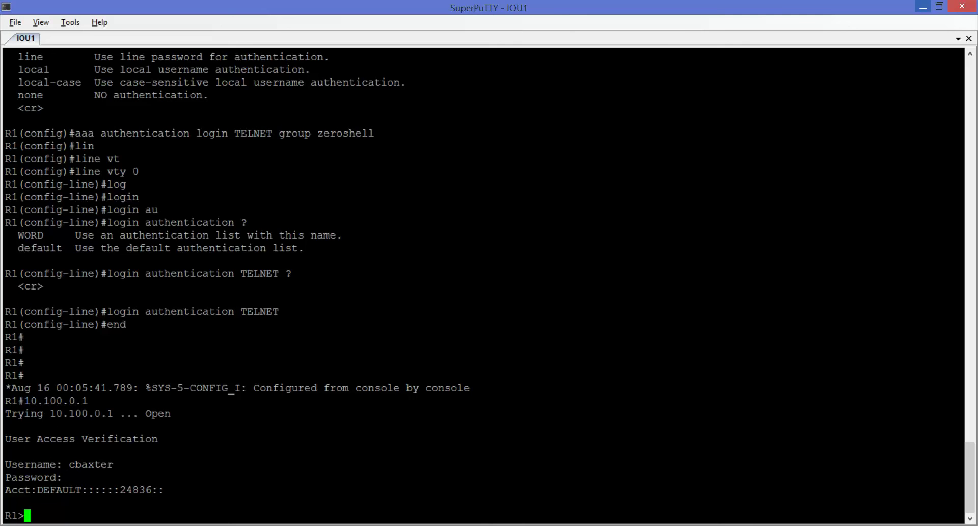
key(alt+Tab)
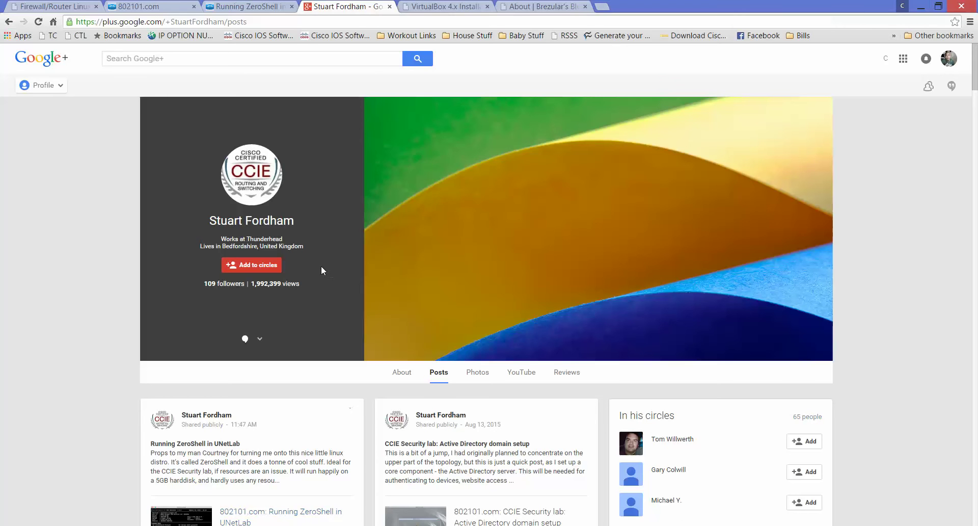
Step: Read ZeroShell's feature list in the Running ZeroShell in UNetLab post, then open the VirtualBox 4.x article
click(245, 7)
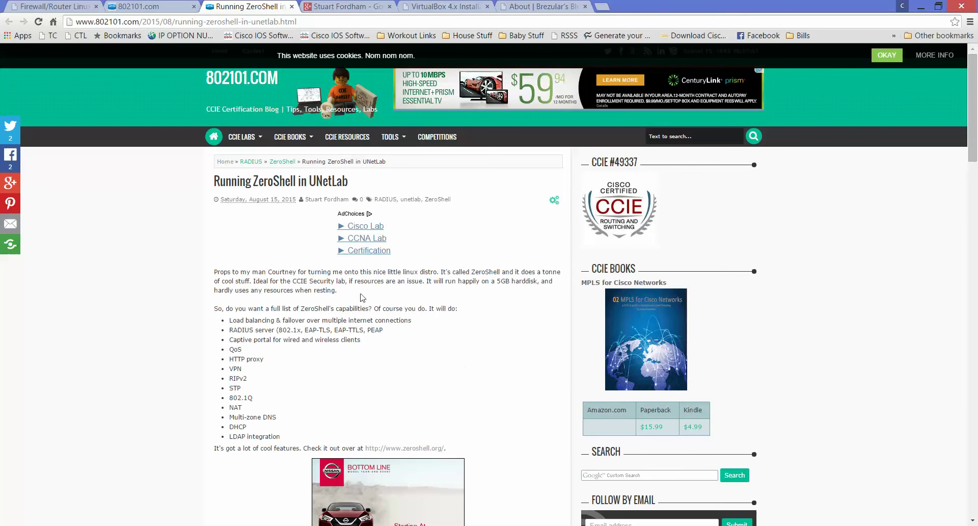
scroll(373, 290, down, 5)
scroll(437, 272, up, 5)
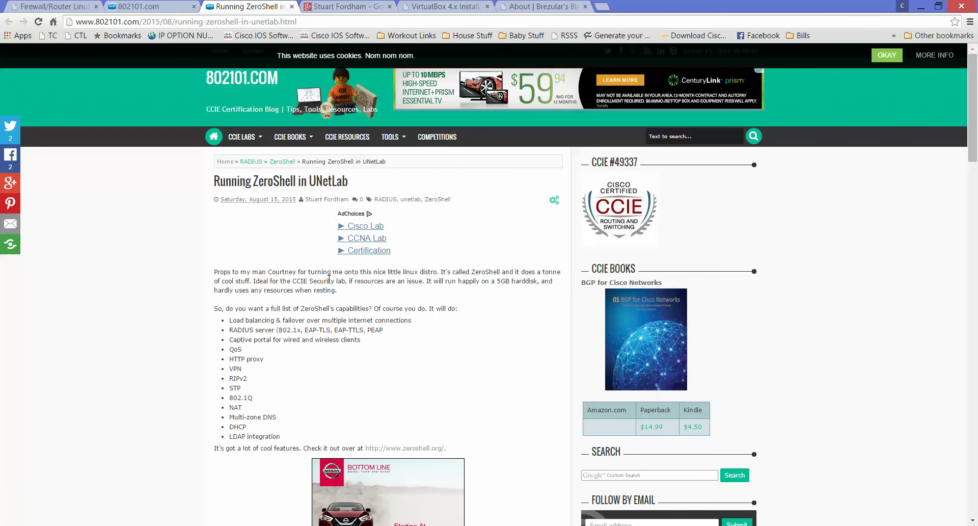
scroll(318, 424, down, 2)
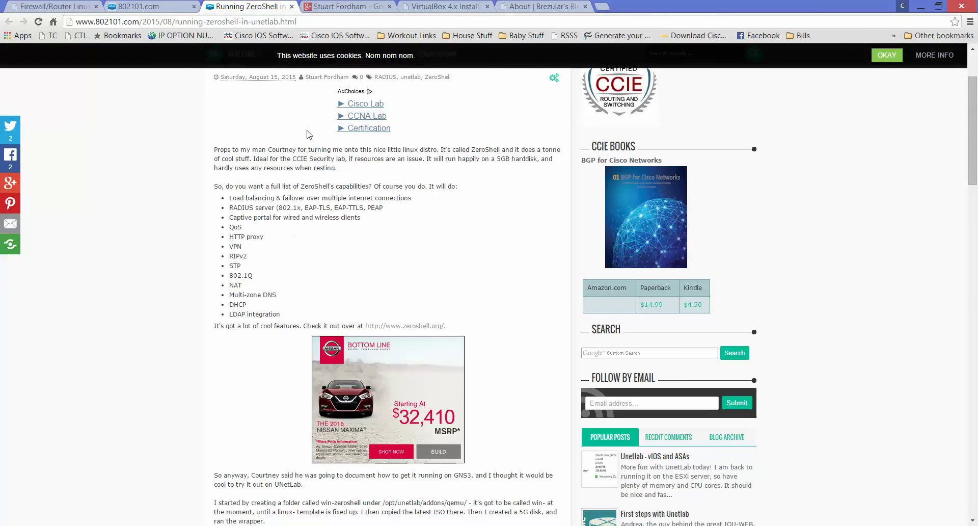
drag(279, 314, 220, 198)
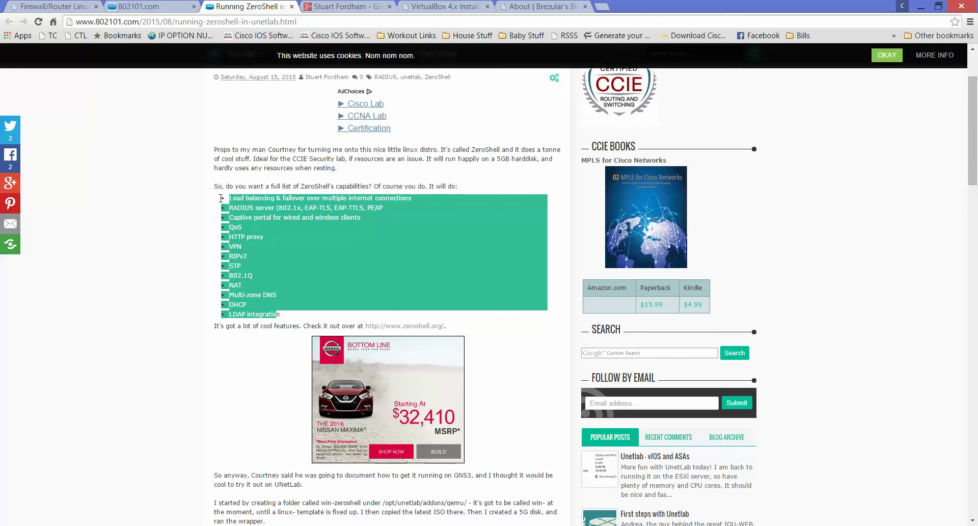
click(229, 209)
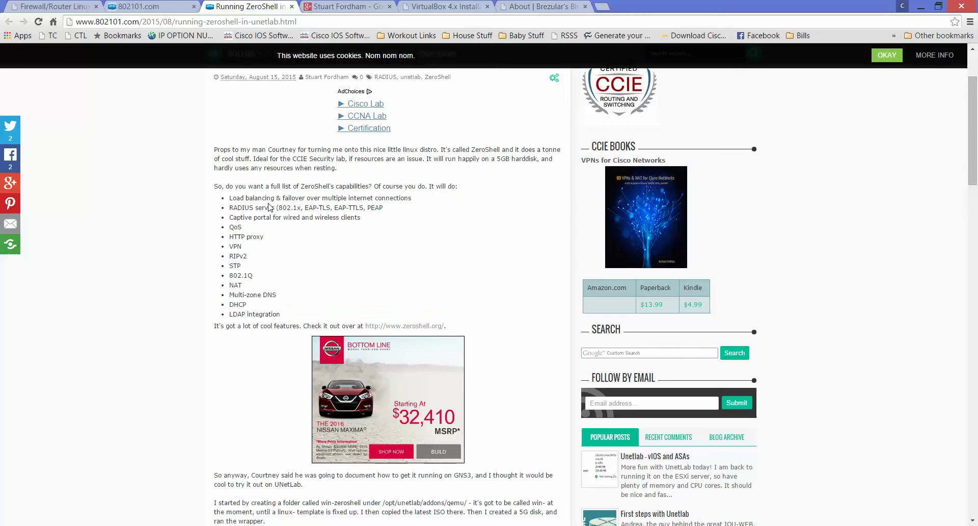
click(443, 7)
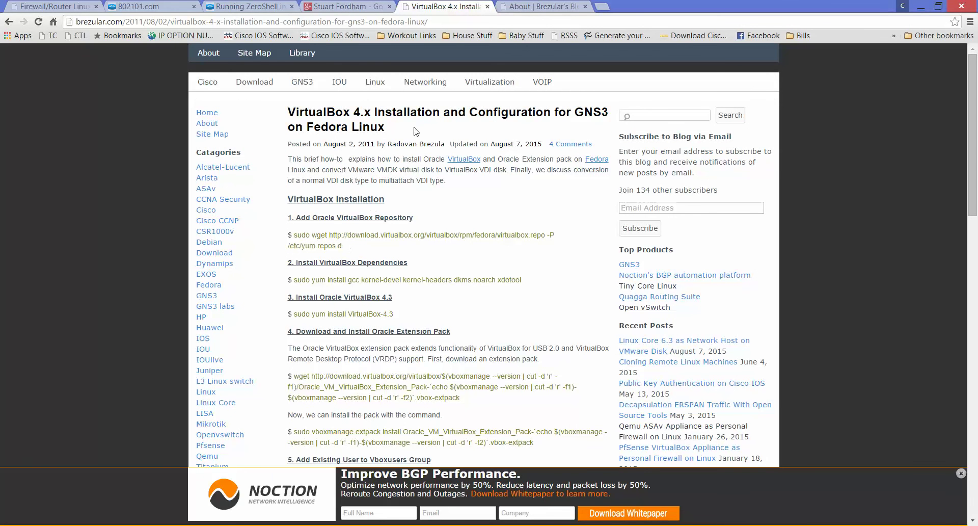
Step: Skim the blog's About page, then go through the tabs to the 802101.com home page
mouse_move(425, 82)
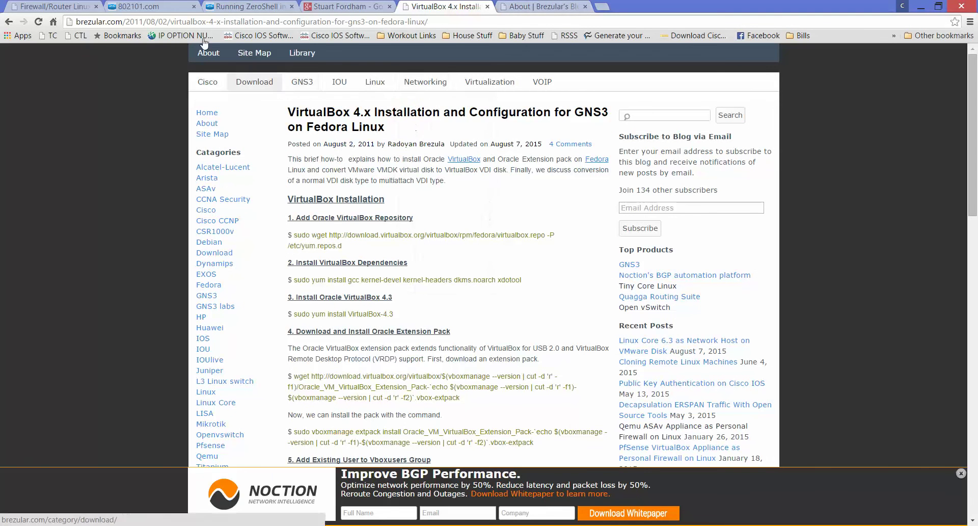
click(551, 6)
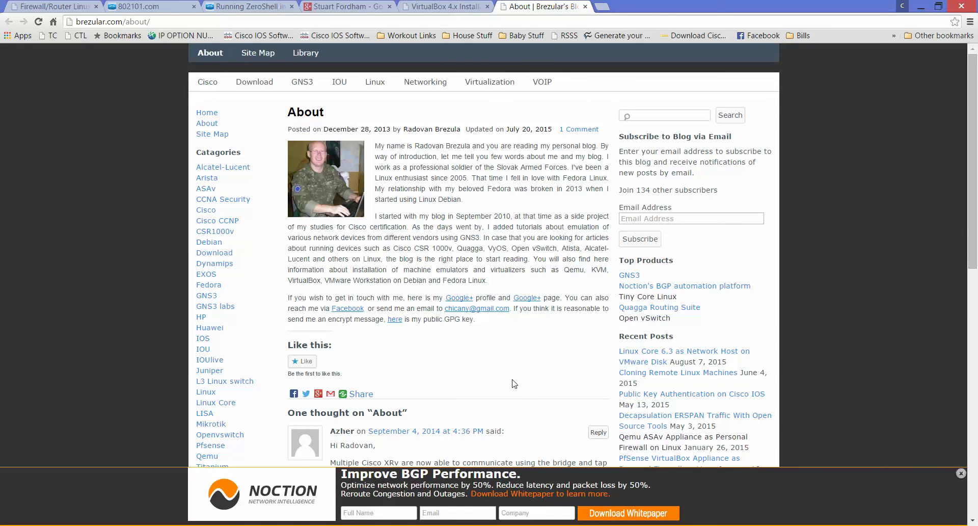
scroll(514, 384, down, 4)
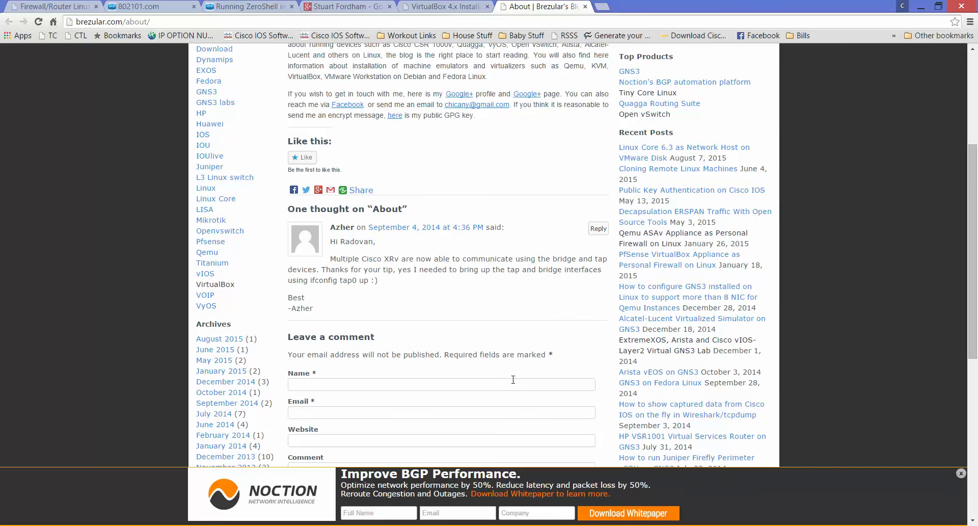
scroll(513, 380, up, 3)
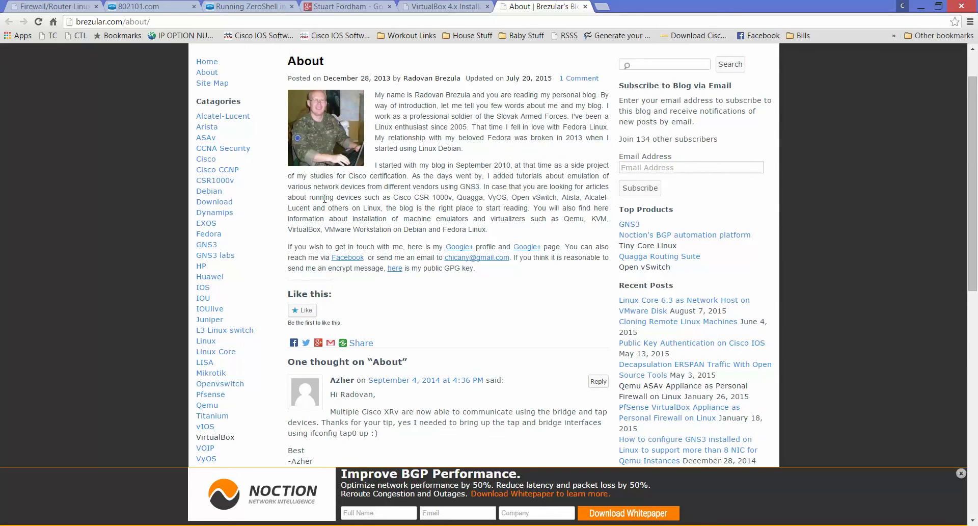
scroll(347, 216, up, 1)
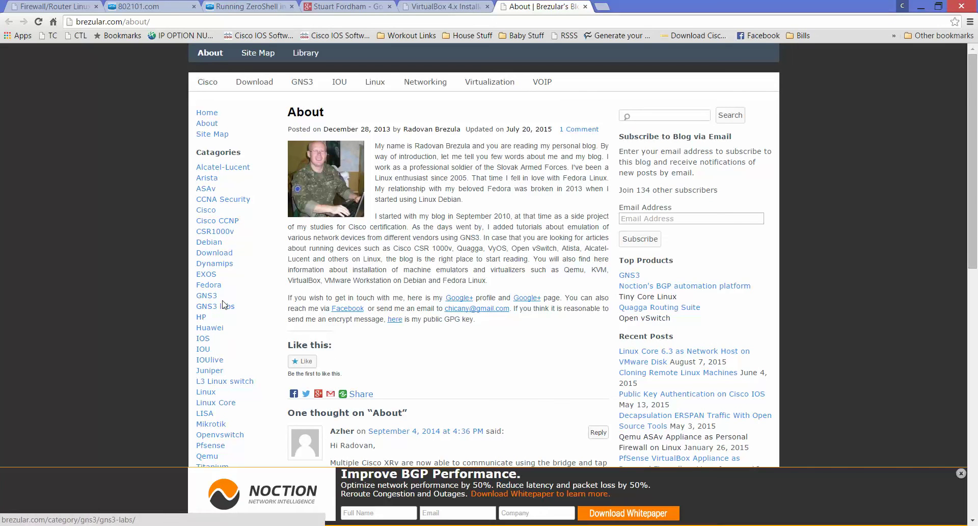
click(326, 6)
click(229, 6)
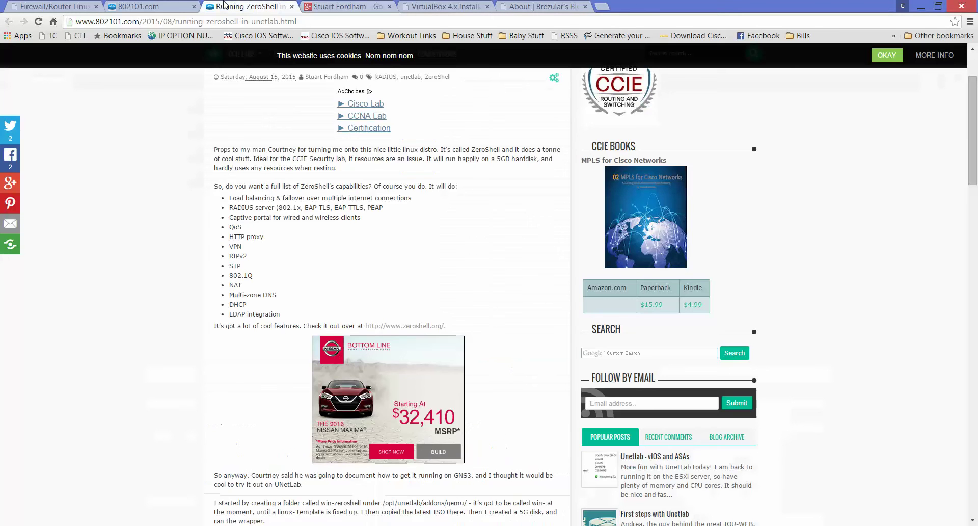
click(168, 6)
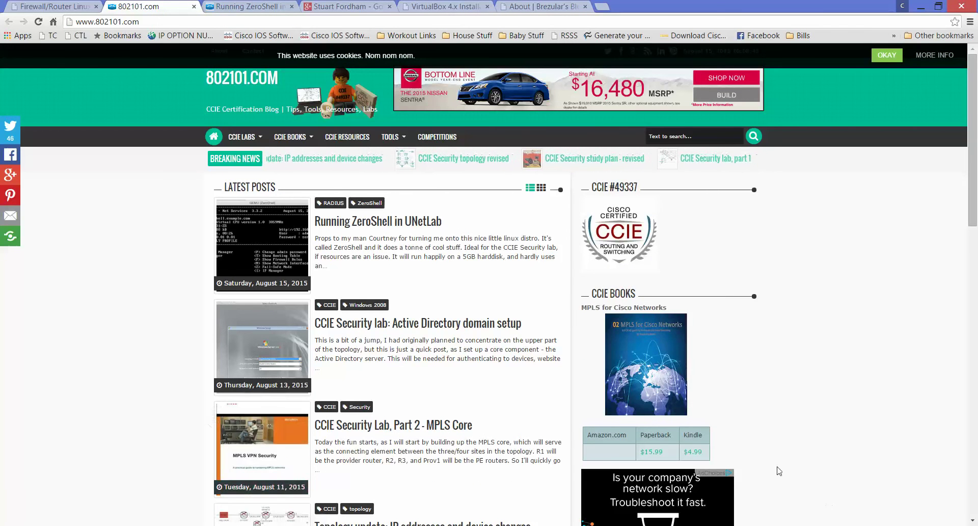
click(843, 525)
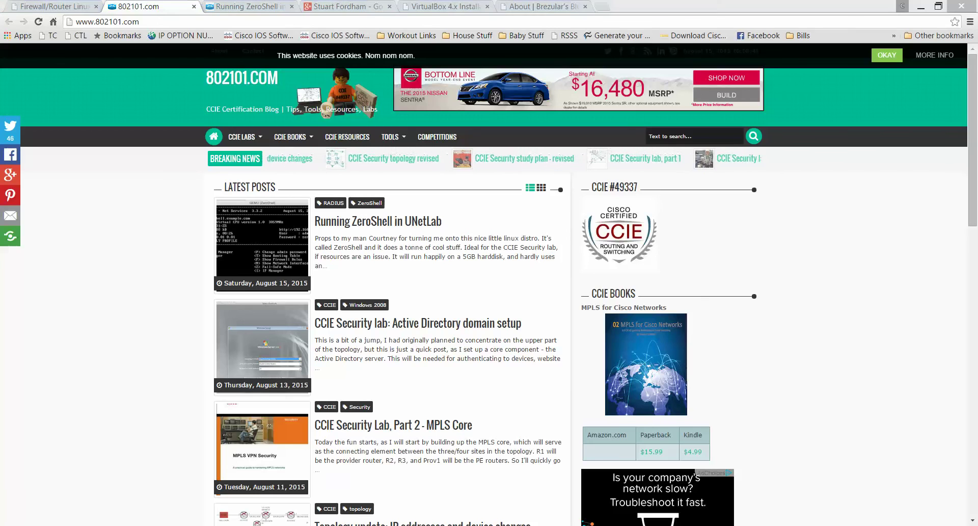